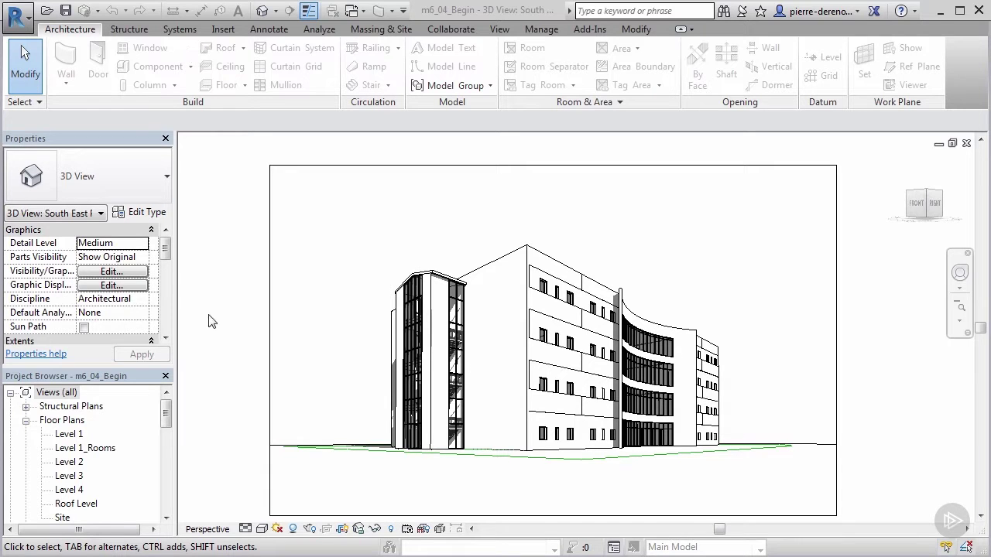
Step: Set the perspective view's visual style to Consistent Colors and open the Site floor plan
{"action": "left_click", "coordinate": [262, 529]}
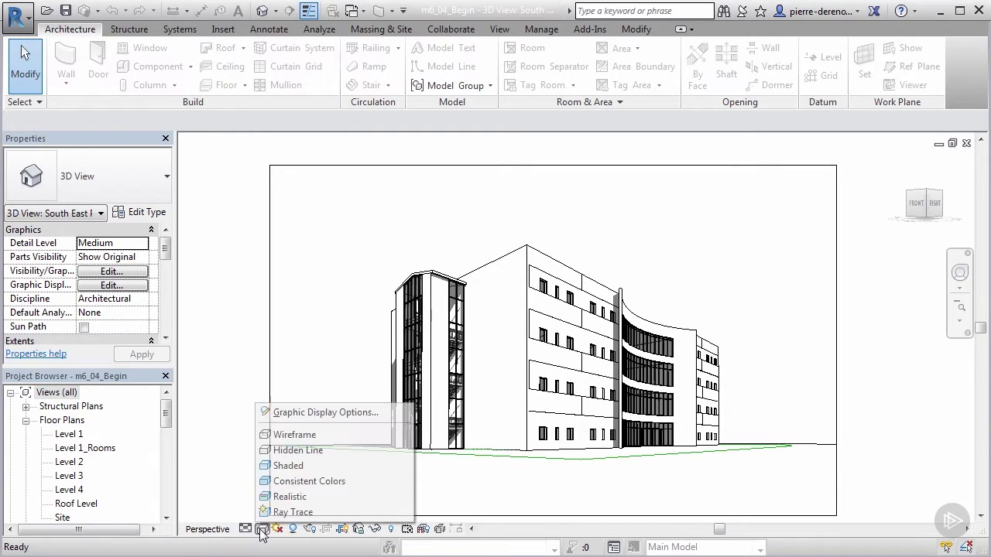
{"action": "left_click", "coordinate": [300, 480]}
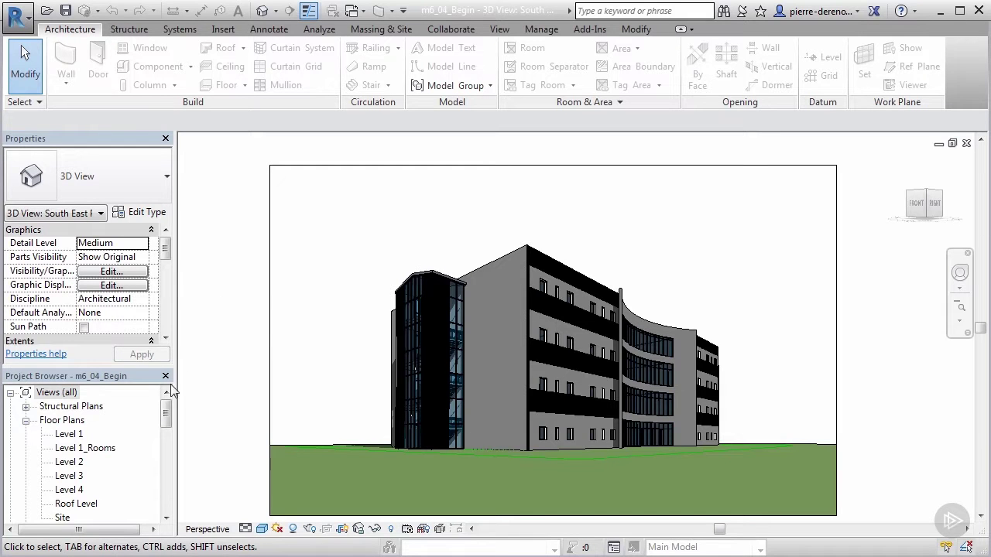
{"action": "left_click_drag", "start_coordinate": [166, 415], "coordinate": [166, 429]}
{"action": "double_click", "coordinate": [62, 462]}
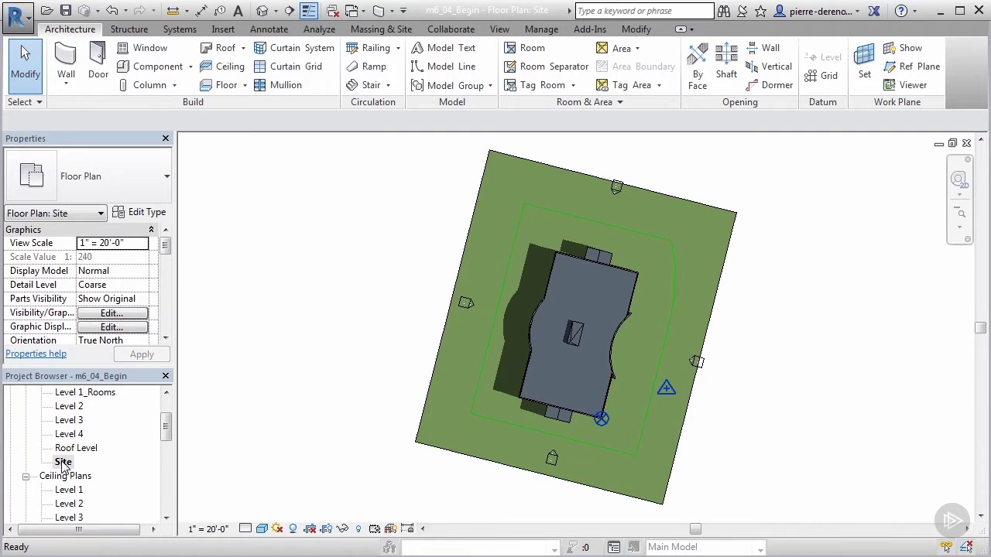
{"action": "scroll", "coordinate": [766, 380], "scroll_direction": "up", "scroll_amount": 1}
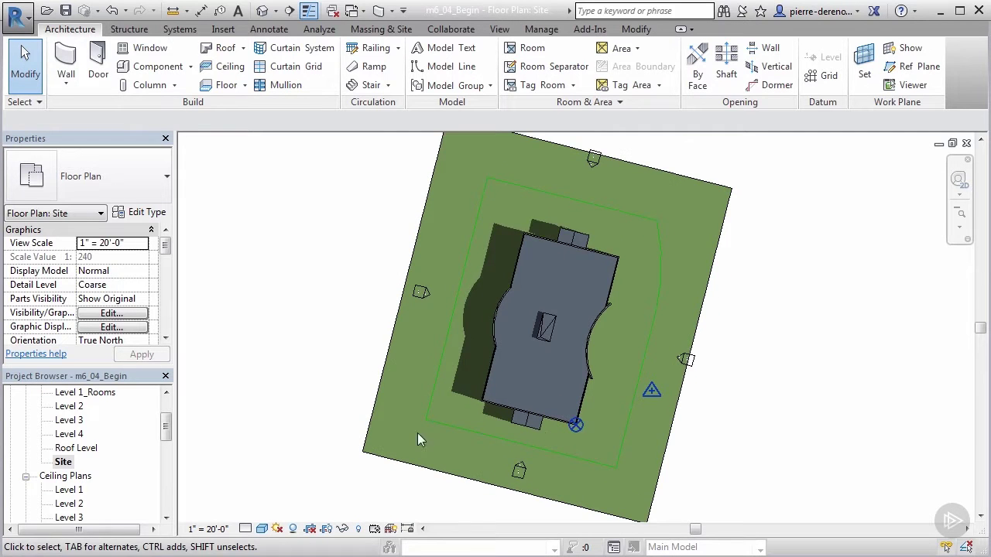
{"action": "scroll", "coordinate": [540, 434], "scroll_direction": "down", "scroll_amount": 1}
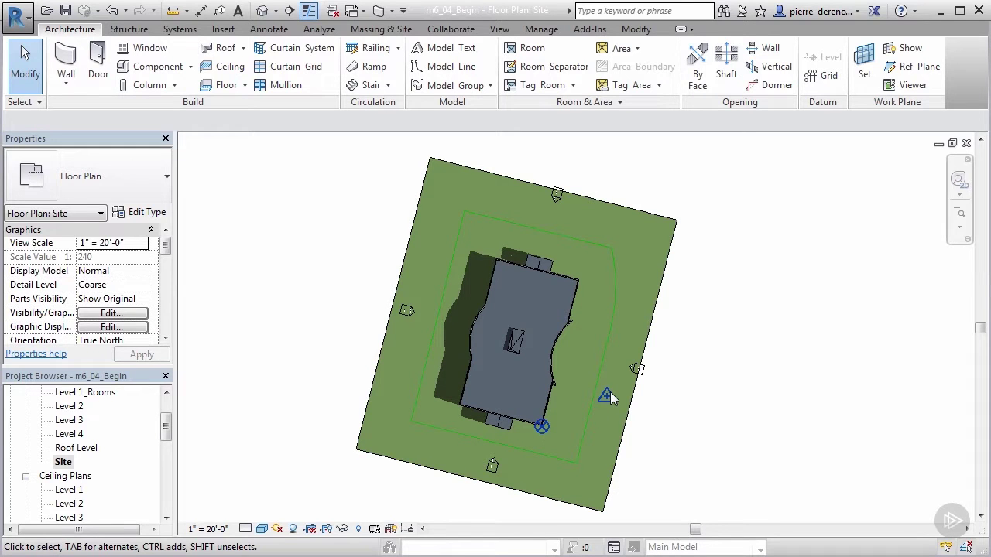
Step: Hide the Project Base Point and Survey Point site subcategories in the Site plan's visibility overrides
{"action": "left_click", "coordinate": [108, 314]}
{"action": "left_click", "coordinate": [109, 314]}
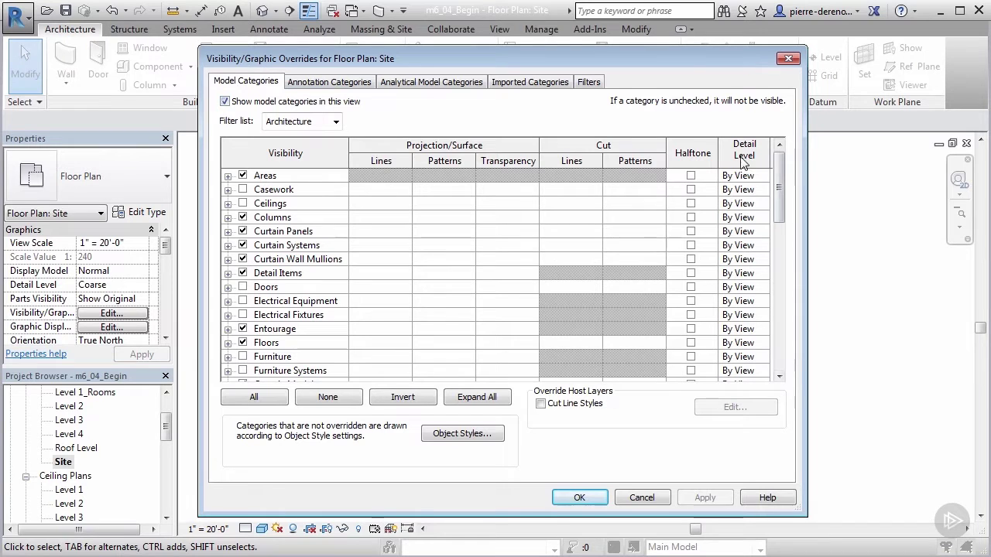
{"action": "left_click_drag", "start_coordinate": [780, 189], "coordinate": [781, 294]}
{"action": "left_click", "coordinate": [228, 315]}
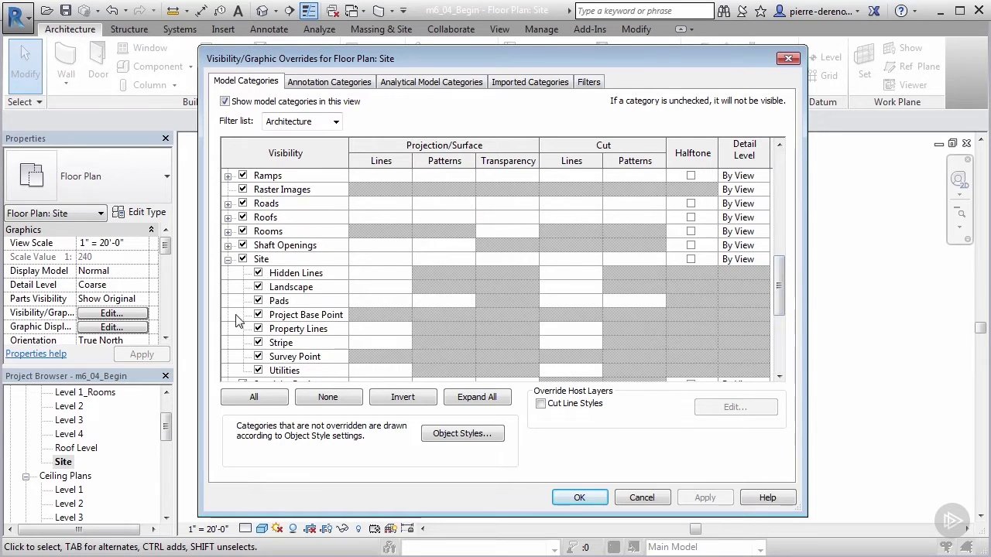
{"action": "left_click", "coordinate": [257, 315]}
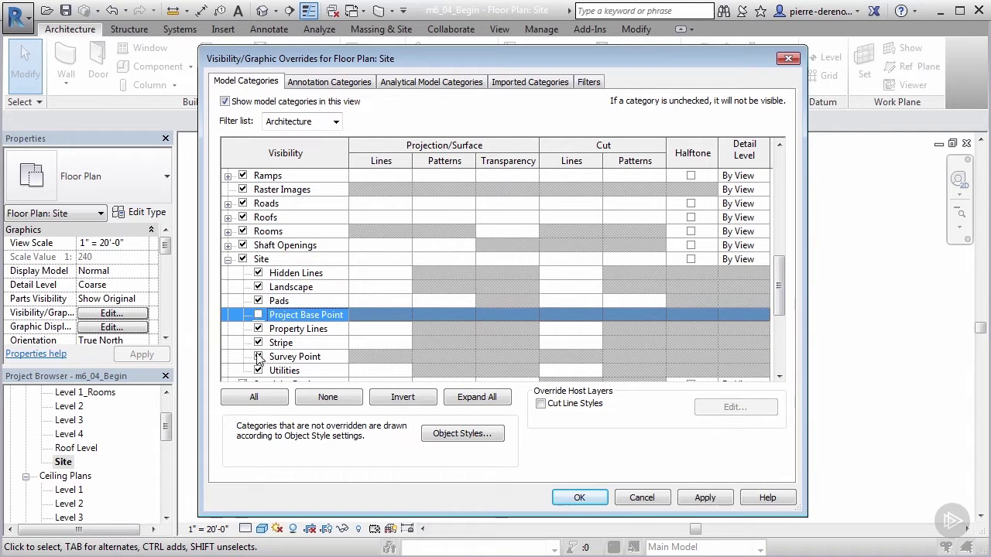
{"action": "left_click", "coordinate": [258, 357]}
{"action": "left_click", "coordinate": [699, 498]}
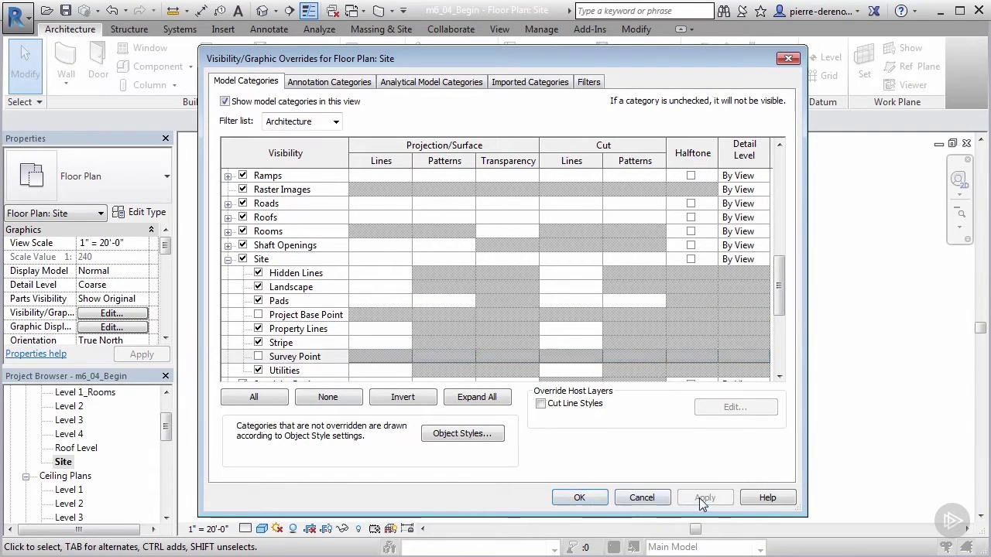
{"action": "left_click", "coordinate": [579, 498]}
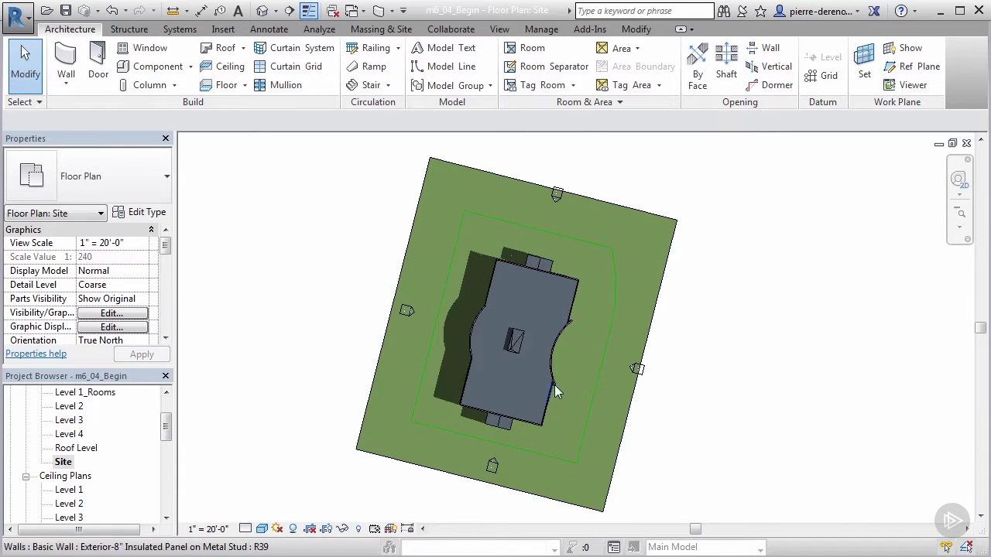
Step: Examine the straight and arc model lines that outline the area around the building
{"action": "scroll", "coordinate": [554, 386], "scroll_direction": "up", "scroll_amount": 1}
{"action": "left_click", "coordinate": [632, 223]}
{"action": "left_click", "coordinate": [606, 199]}
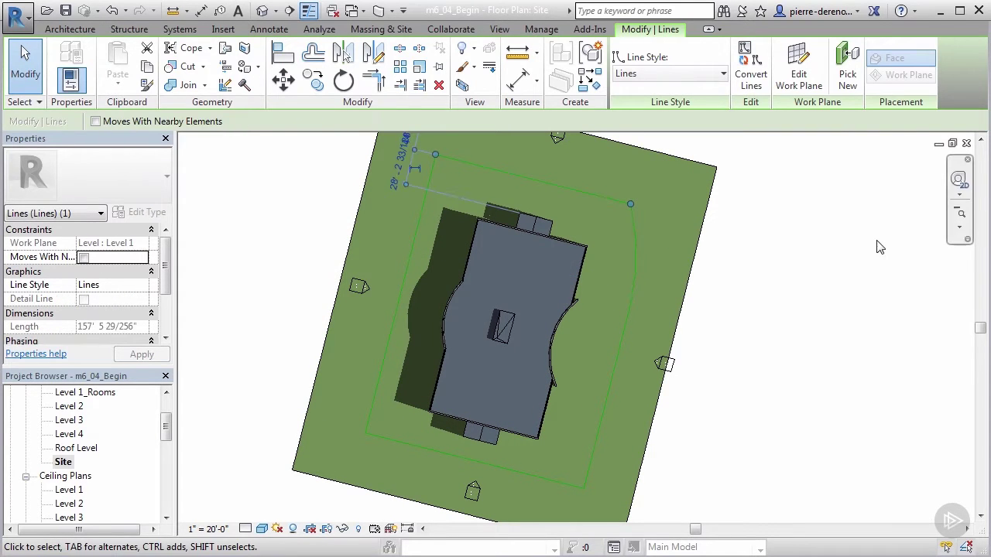
{"action": "left_click", "coordinate": [750, 355]}
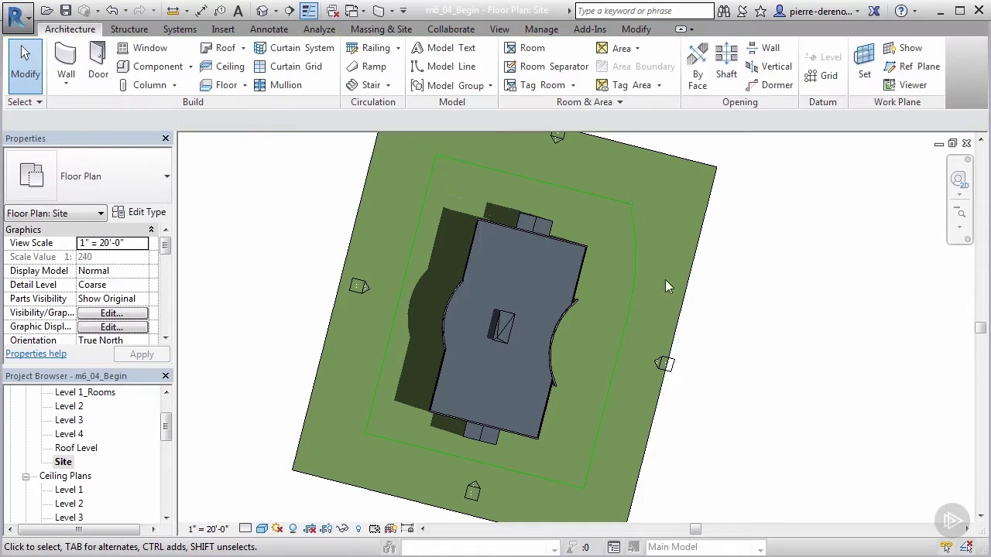
{"action": "left_click", "coordinate": [639, 245]}
{"action": "left_click", "coordinate": [626, 334]}
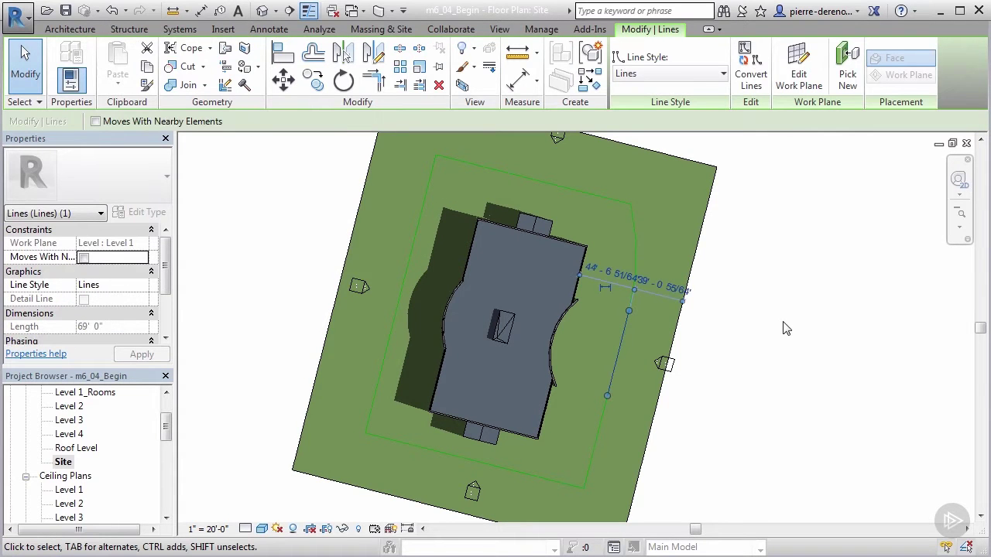
{"action": "left_click", "coordinate": [783, 328]}
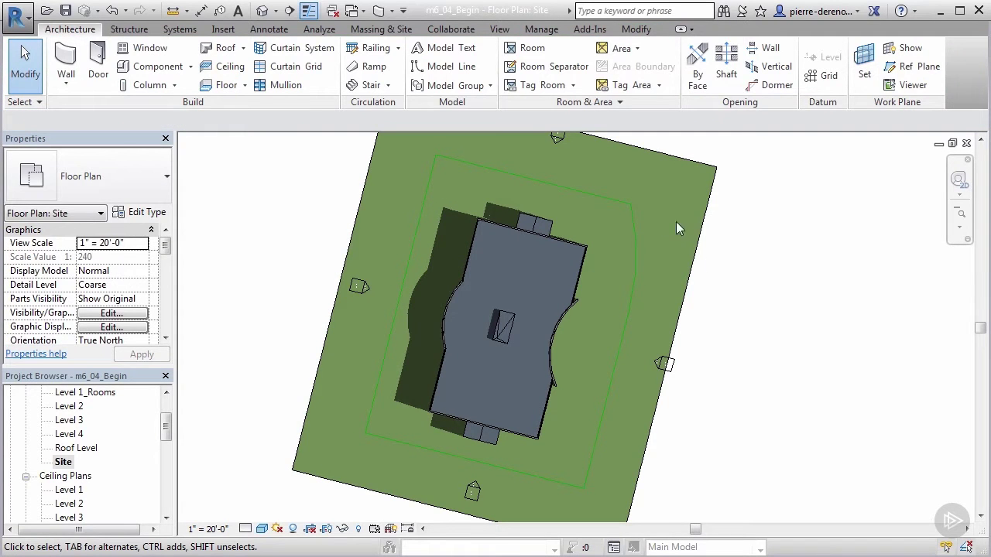
{"action": "left_click", "coordinate": [634, 218]}
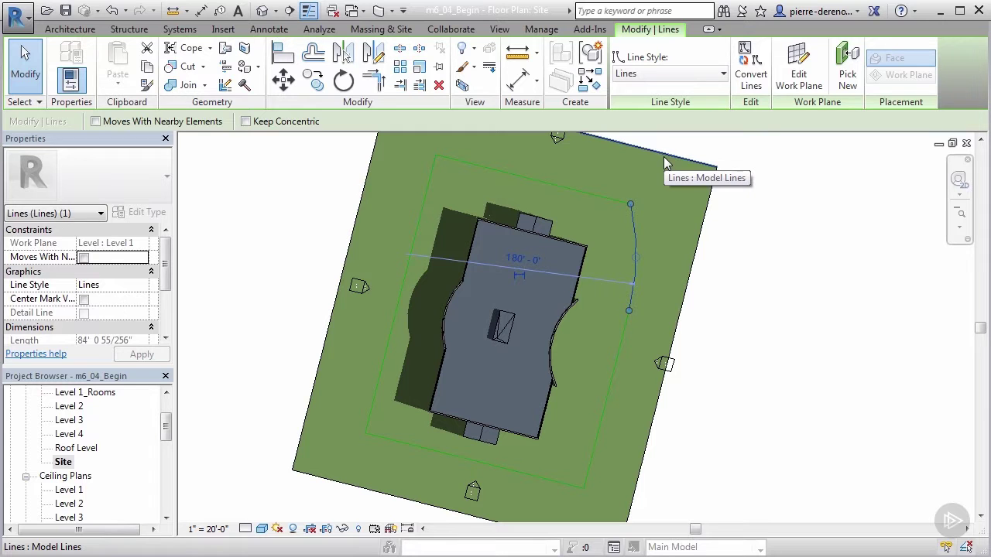
{"action": "left_click", "coordinate": [784, 232]}
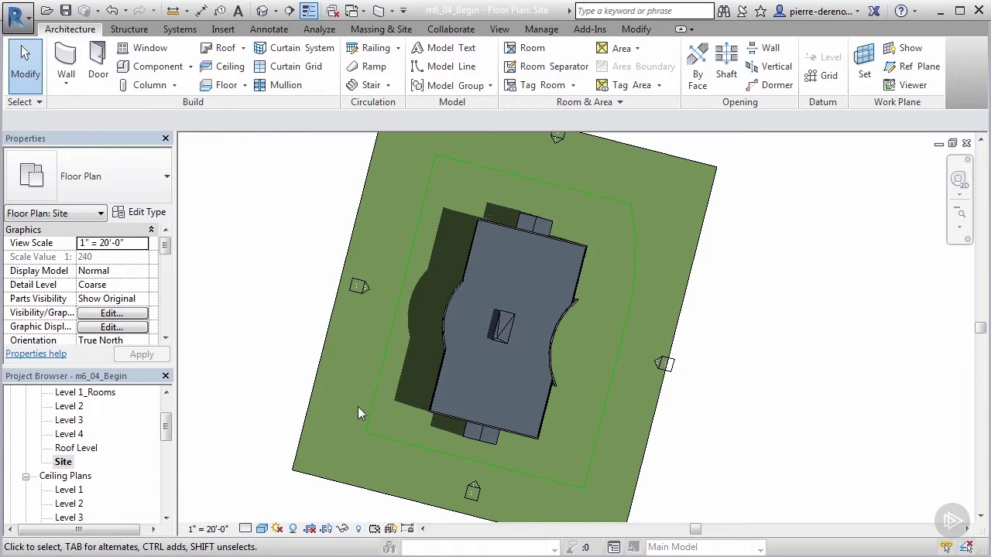
Step: Select the topography surface at the site boundary to inspect its extent, and clear the selection
{"action": "scroll", "coordinate": [358, 406], "scroll_direction": "down", "scroll_amount": 1}
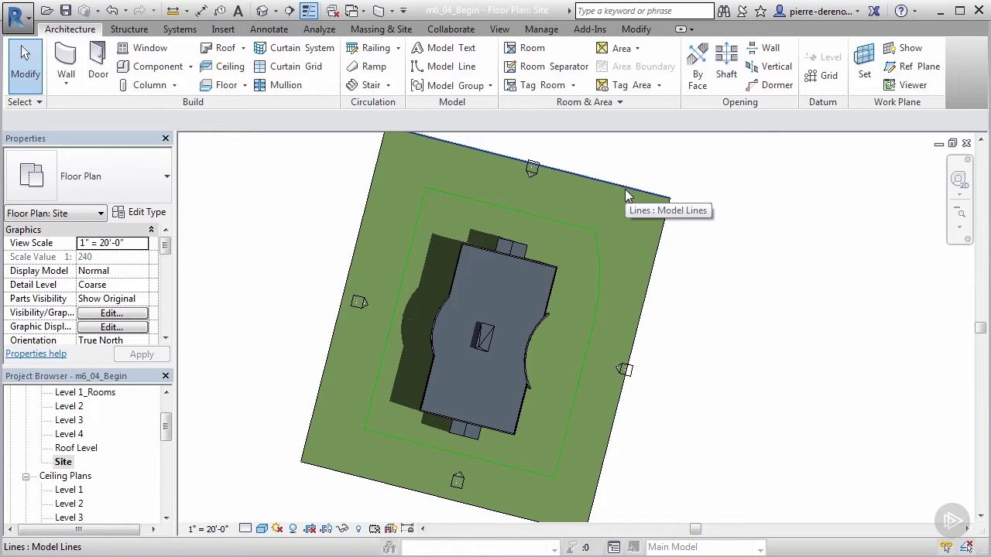
{"action": "key", "text": "Tab"}
{"action": "key", "text": "Tab"}
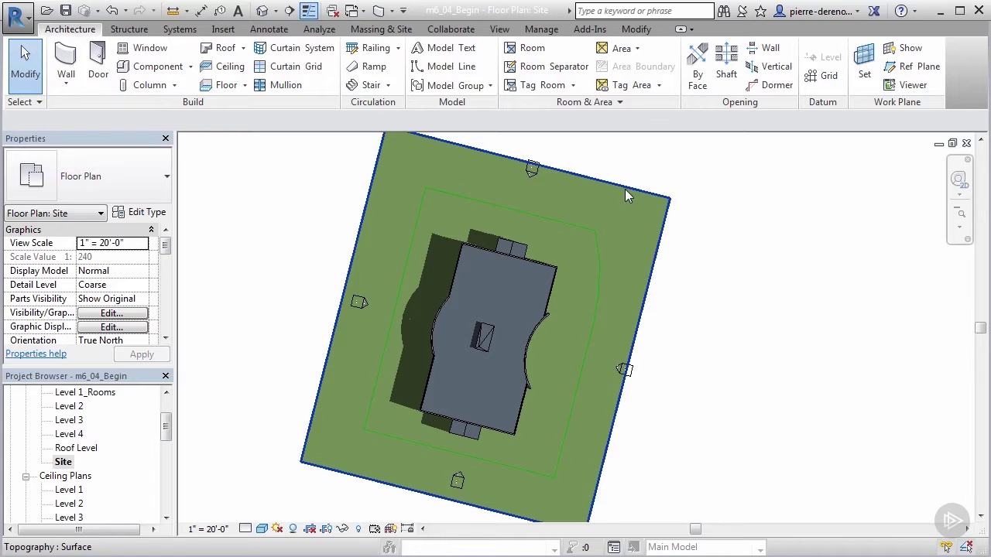
{"action": "left_click", "coordinate": [625, 190]}
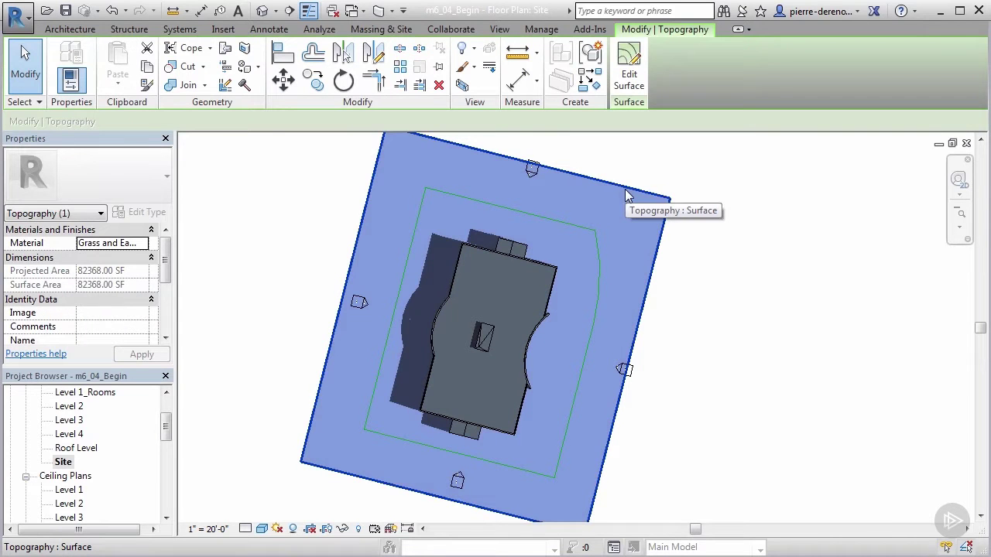
{"action": "scroll", "coordinate": [599, 363], "scroll_direction": "down", "scroll_amount": 1}
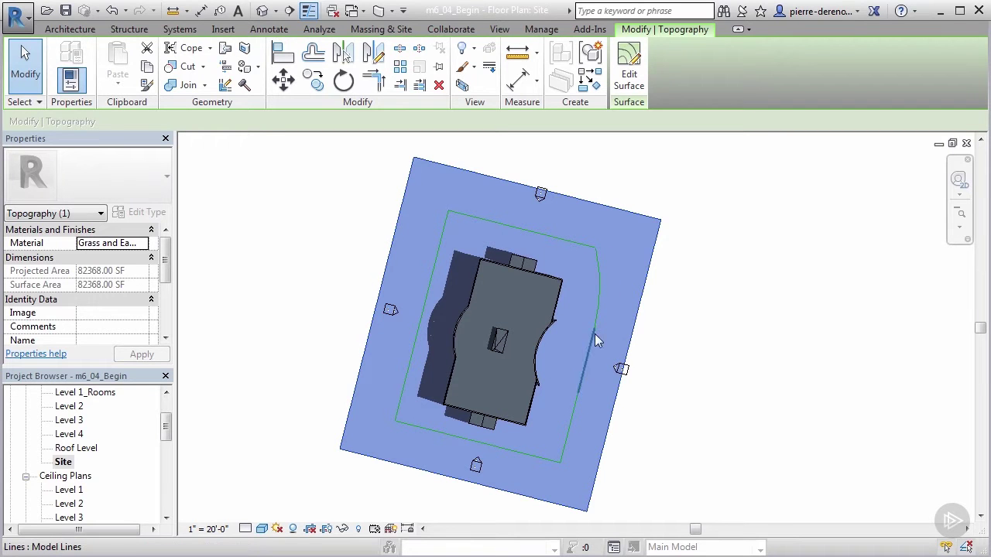
{"action": "scroll", "coordinate": [561, 448], "scroll_direction": "down", "scroll_amount": 1}
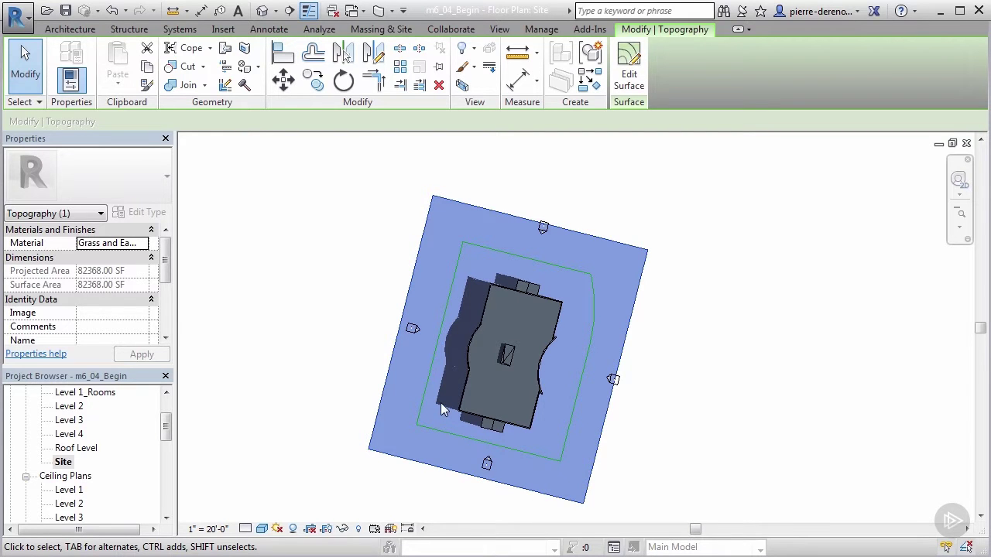
{"action": "left_click", "coordinate": [343, 275]}
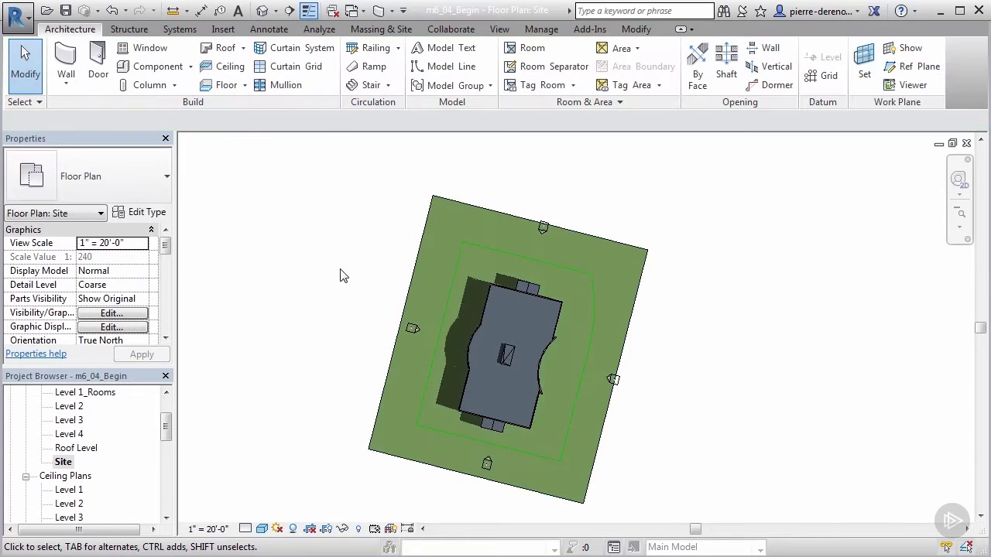
Step: Start Split Surface on the site topography and sketch picked lines offset 10' inside the outline's north and west model lines
{"action": "left_click", "coordinate": [379, 31]}
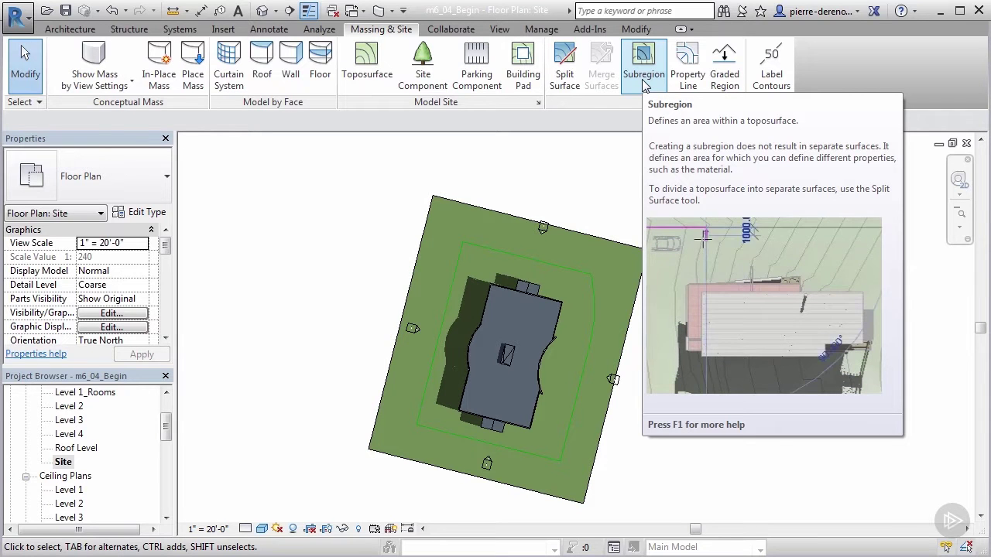
{"action": "left_click", "coordinate": [562, 87]}
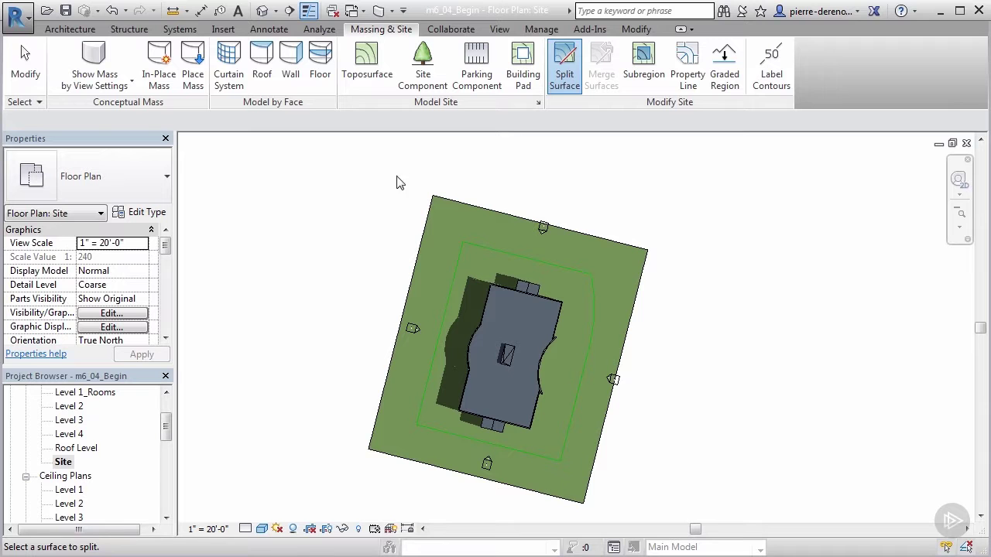
{"action": "left_click", "coordinate": [444, 195]}
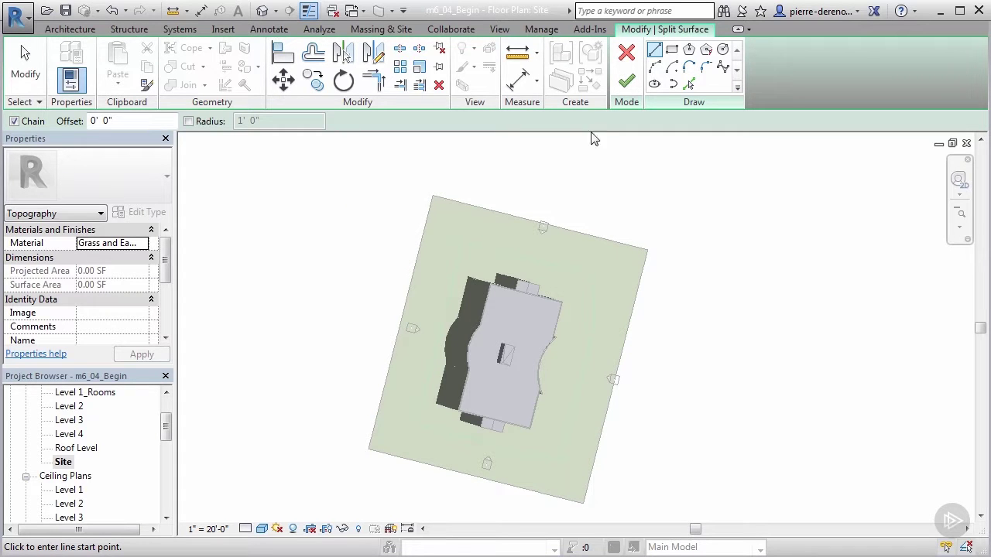
{"action": "left_click", "coordinate": [688, 83]}
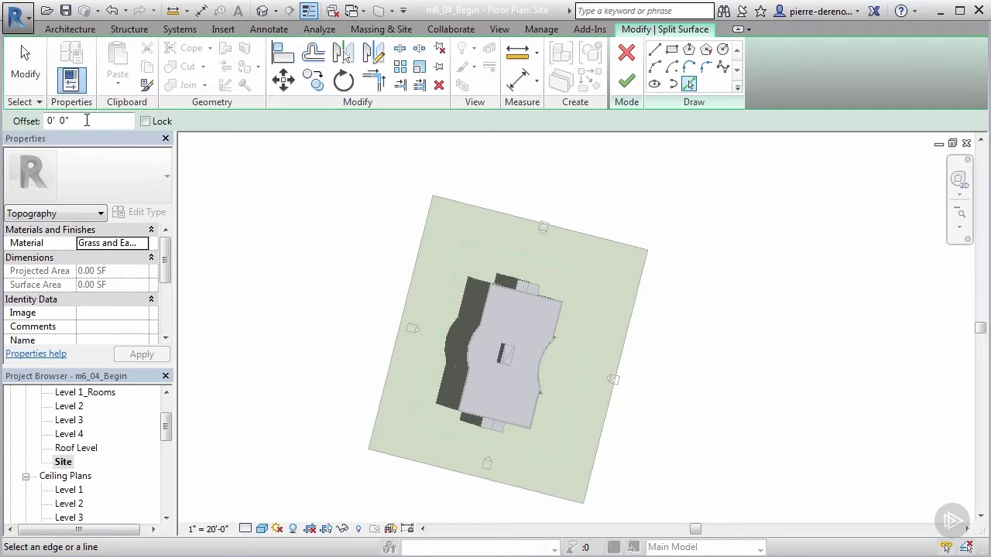
{"action": "left_click_drag", "start_coordinate": [89, 120], "coordinate": [39, 120]}
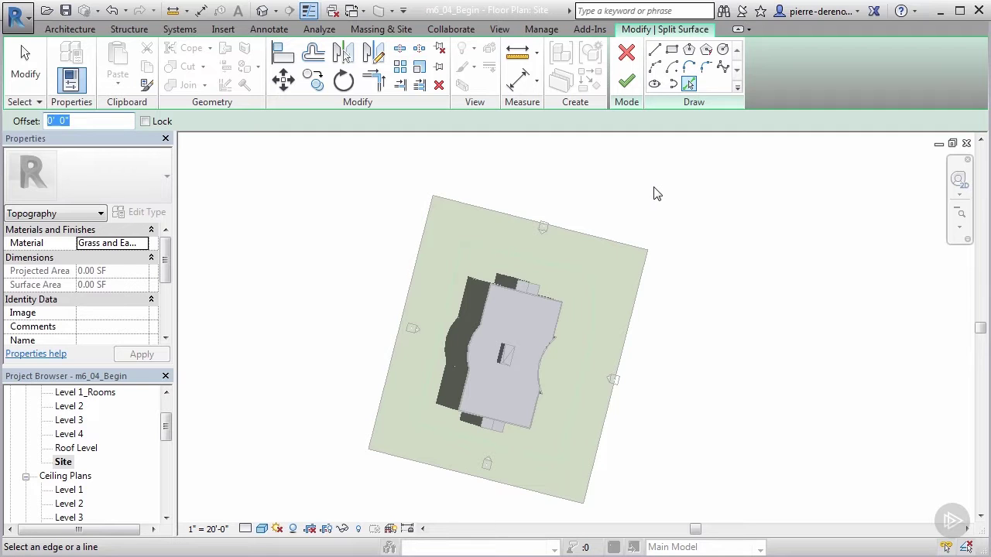
{"action": "type", "text": "10"}
{"action": "key", "text": "Return"}
{"action": "left_click", "coordinate": [569, 271]}
{"action": "left_click", "coordinate": [459, 284]}
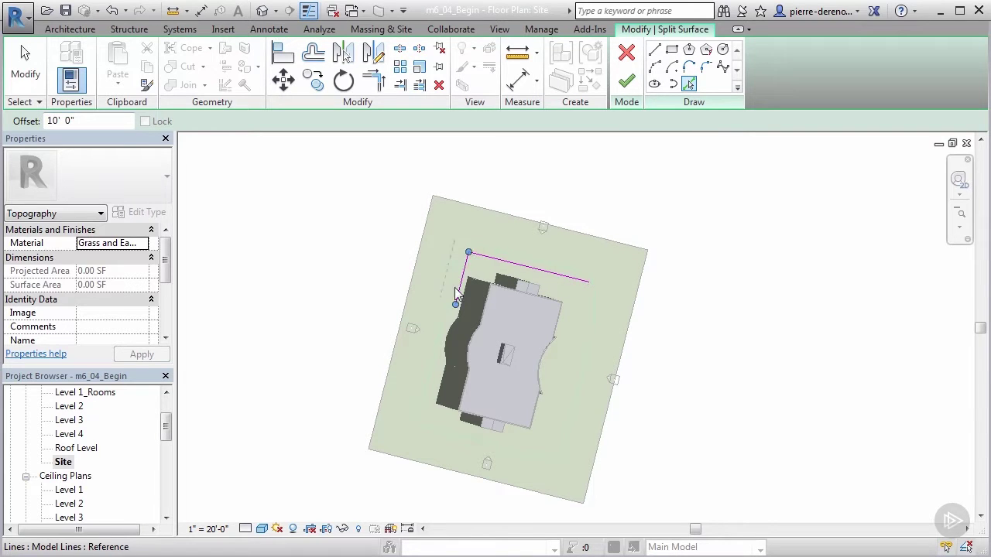
{"action": "left_click", "coordinate": [432, 396]}
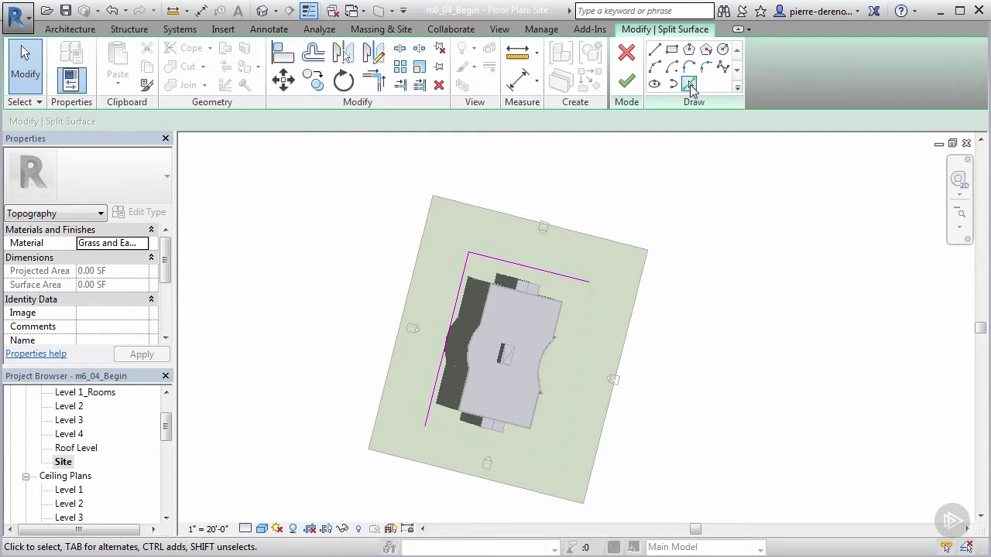
Step: Add split lines offset 10' inward from the outline's south and east model lines, including the arc
{"action": "left_click", "coordinate": [688, 84]}
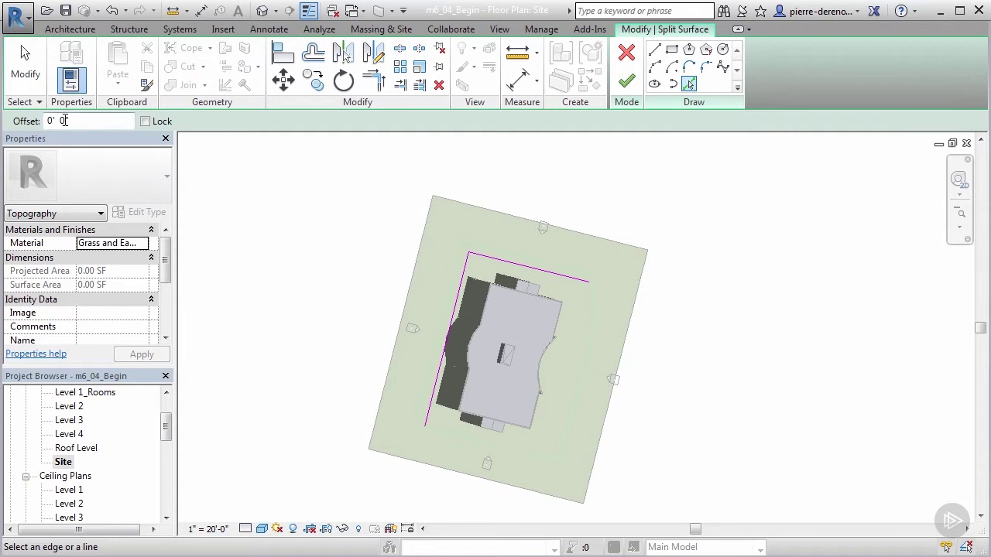
{"action": "double_click", "coordinate": [77, 120]}
{"action": "type", "text": "1"}
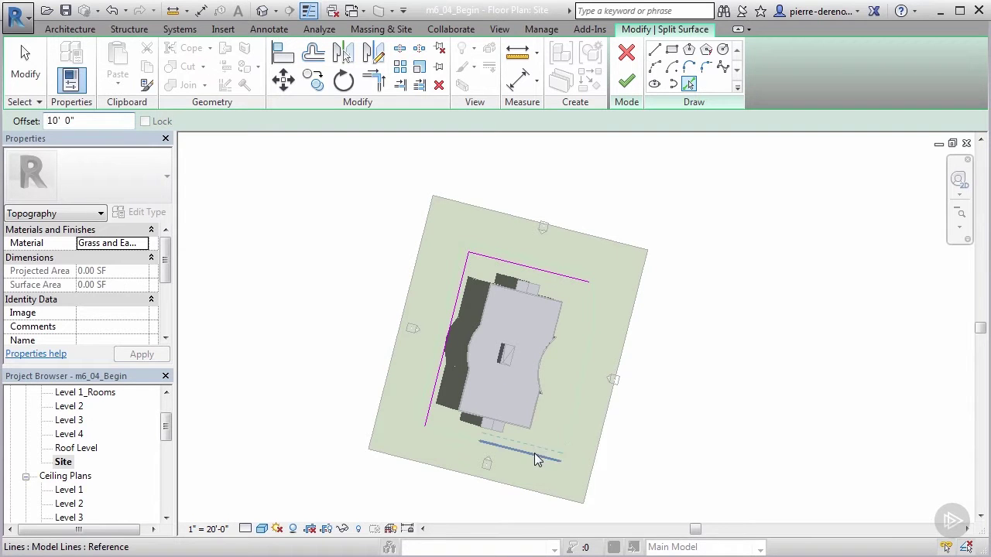
{"action": "left_click", "coordinate": [463, 437]}
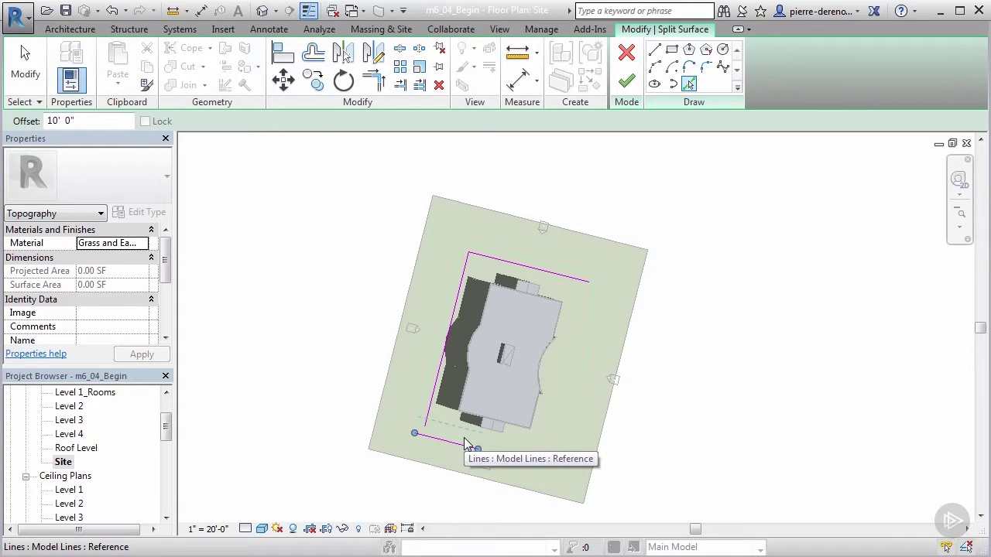
{"action": "key", "text": "ctrl+z"}
{"action": "left_click", "coordinate": [463, 435]}
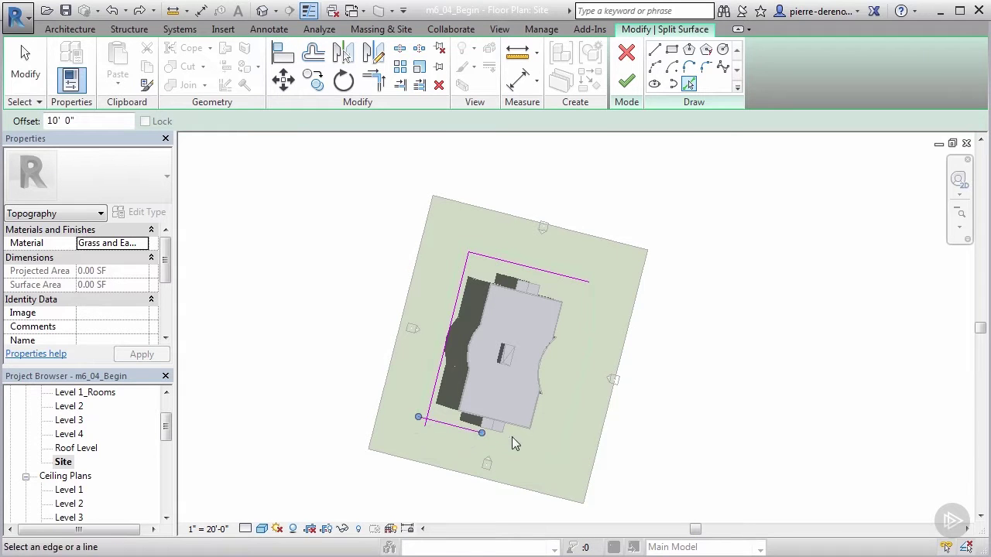
{"action": "left_click", "coordinate": [512, 445]}
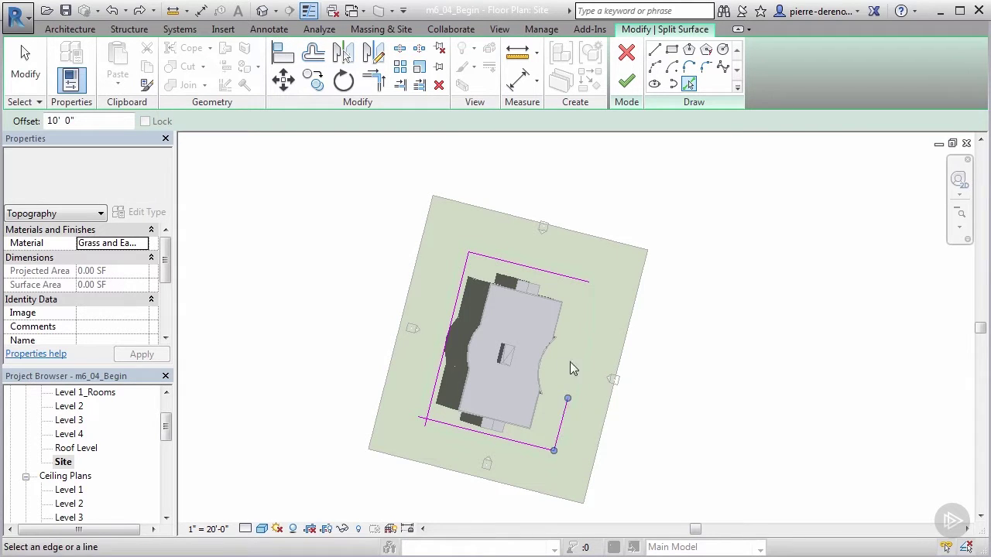
{"action": "left_click", "coordinate": [581, 323]}
{"action": "left_click", "coordinate": [590, 310]}
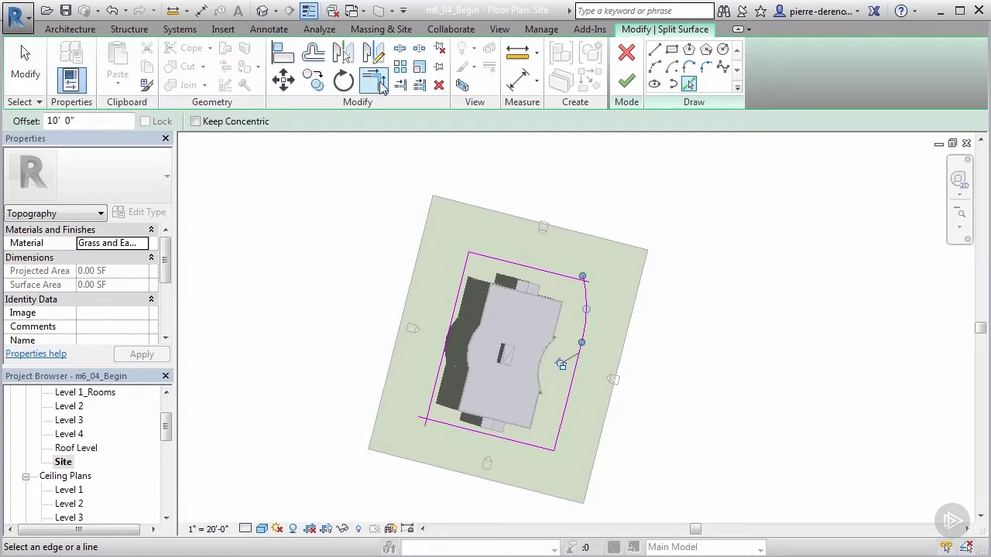
Step: Trim the split sketch's northeast and southwest corners so the boundary is closed, and finish the Split Surface sketch
{"action": "left_click", "coordinate": [374, 80]}
{"action": "left_click", "coordinate": [562, 270]}
{"action": "left_click", "coordinate": [582, 301]}
{"action": "left_click", "coordinate": [439, 422]}
{"action": "left_click", "coordinate": [433, 410]}
{"action": "key", "text": "Escape"}
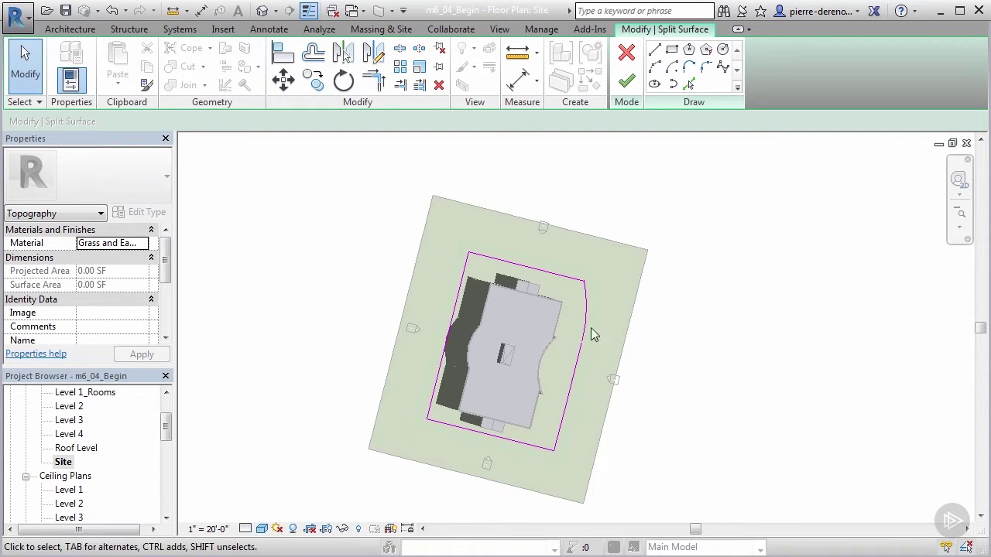
{"action": "scroll", "coordinate": [602, 317], "scroll_direction": "up", "scroll_amount": 3}
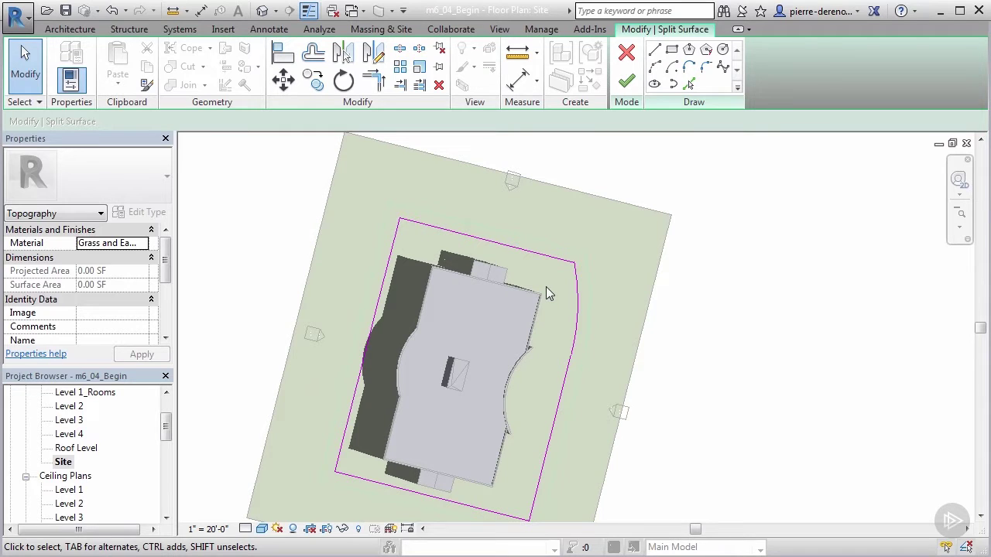
{"action": "left_click", "coordinate": [626, 80]}
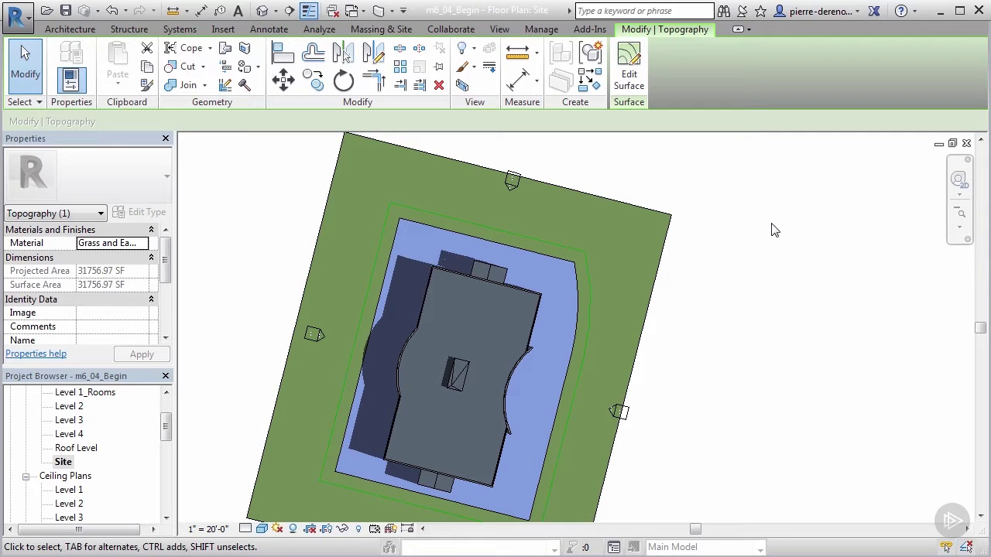
Step: Select the outer topography surface through the overlapping boundary lines to check its extent, and clear the selection
{"action": "key", "text": "Tab"}
{"action": "left_click", "coordinate": [584, 191]}
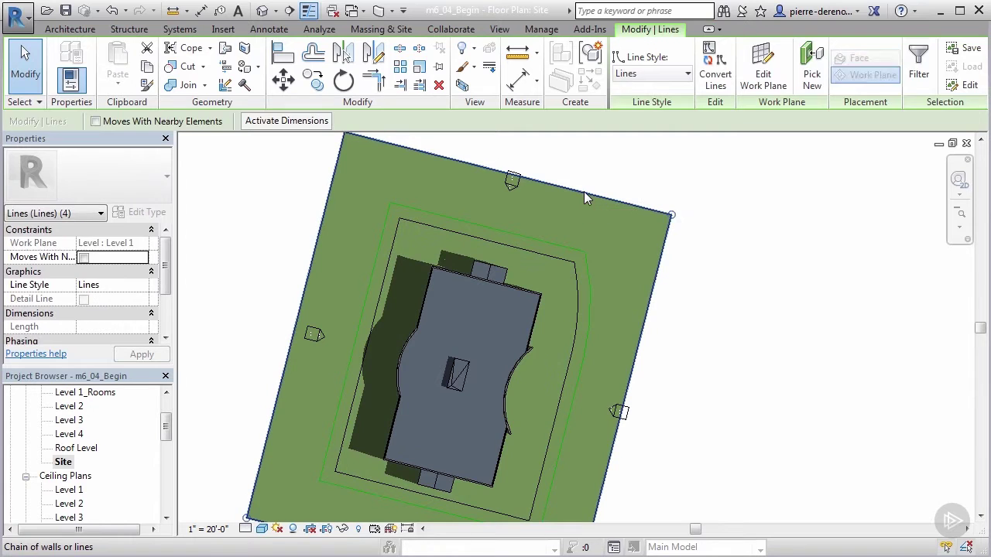
{"action": "key", "text": "Escape"}
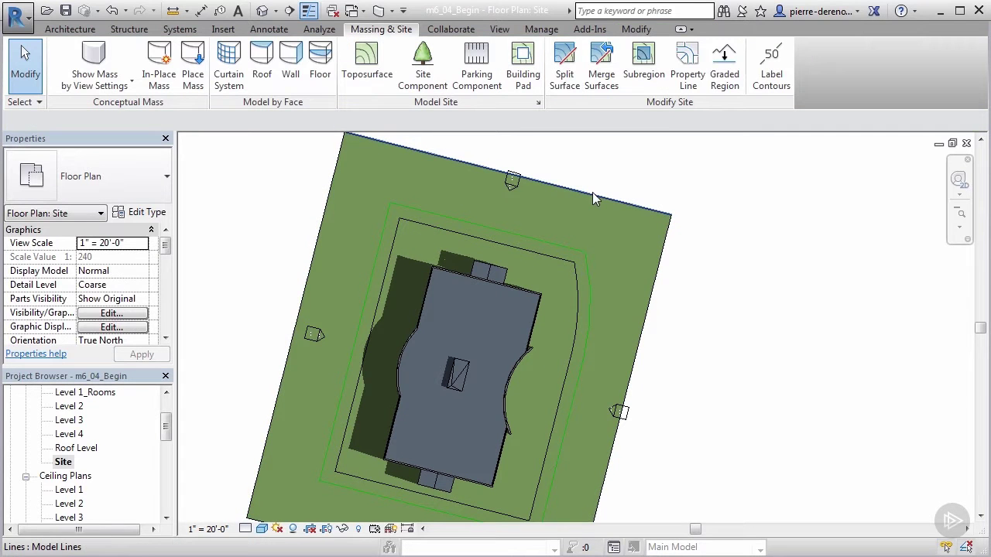
{"action": "key", "text": "Tab"}
{"action": "left_click", "coordinate": [592, 192]}
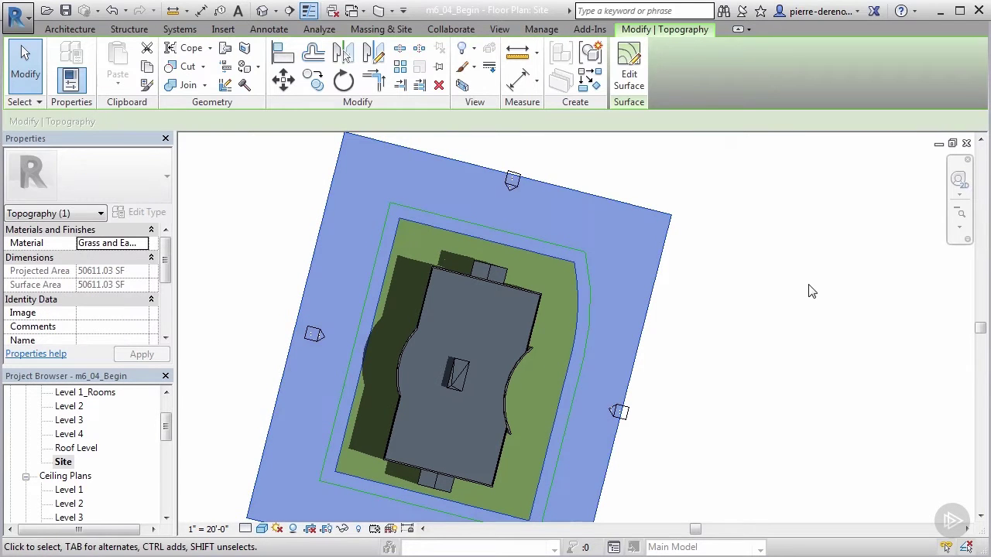
{"action": "key", "text": "Escape"}
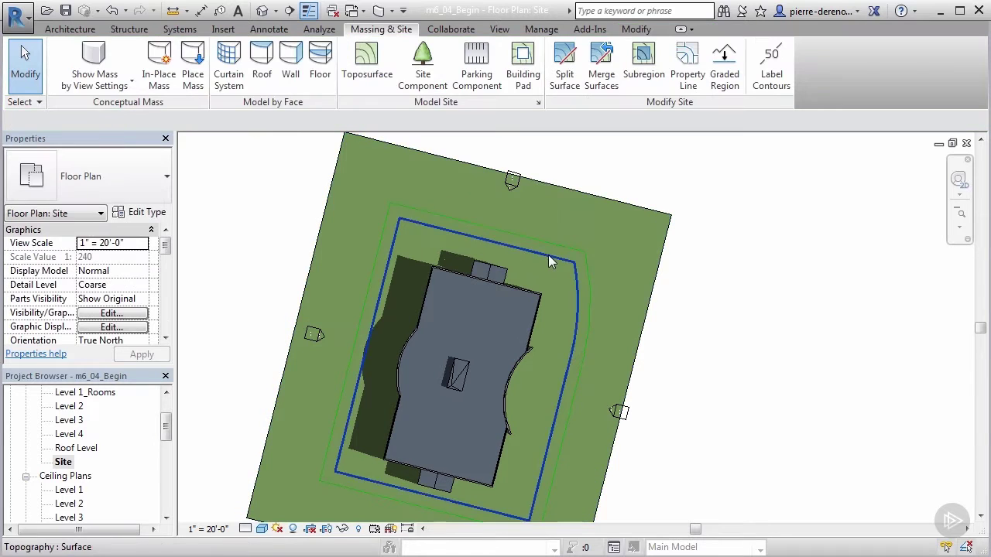
Step: Select the inner topography surface around the building and pick Concrete, Lightweight as its material
{"action": "left_click", "coordinate": [548, 256]}
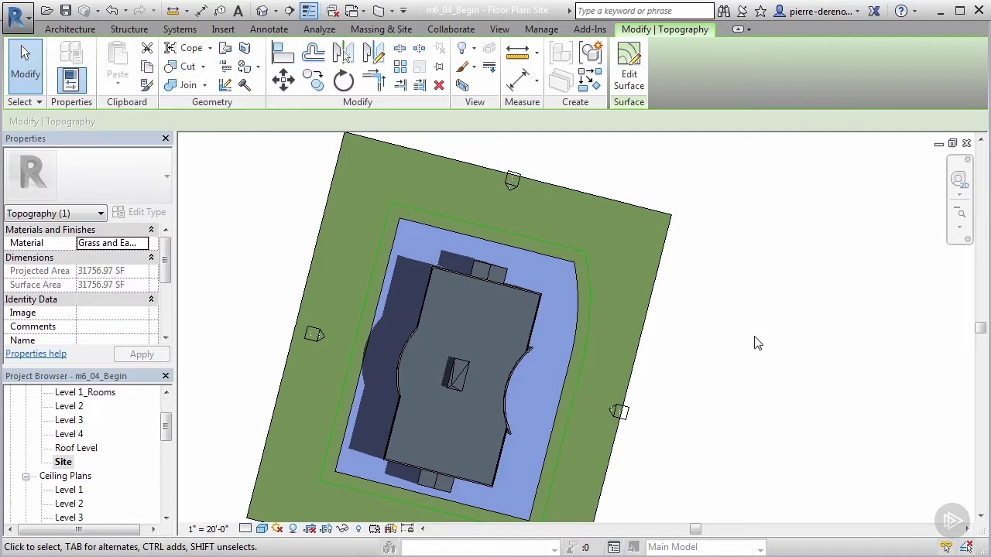
{"action": "left_click", "coordinate": [142, 243]}
{"action": "left_click", "coordinate": [143, 243]}
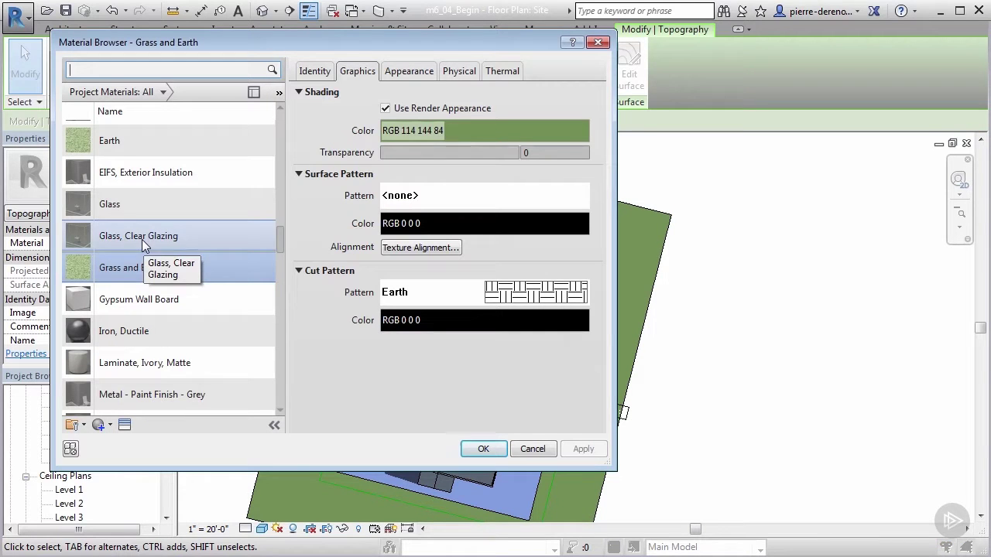
{"action": "left_click_drag", "start_coordinate": [279, 241], "coordinate": [284, 157]}
{"action": "scroll", "coordinate": [232, 140], "scroll_direction": "up", "scroll_amount": 1}
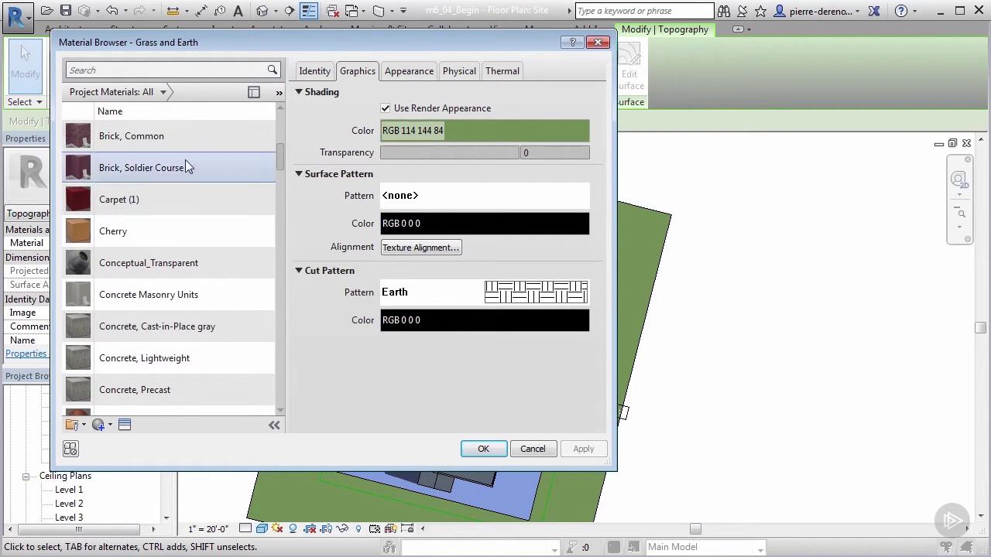
{"action": "left_click", "coordinate": [214, 357]}
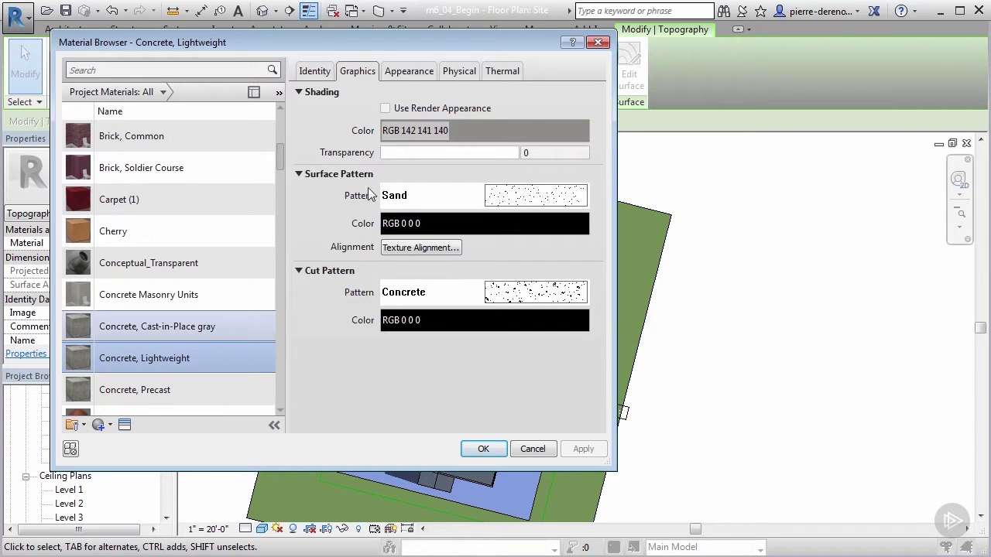
Step: Enable Use Render Appearance for Concrete, Lightweight, check its appearance settings, and apply the material to the inner surface
{"action": "left_click", "coordinate": [384, 109]}
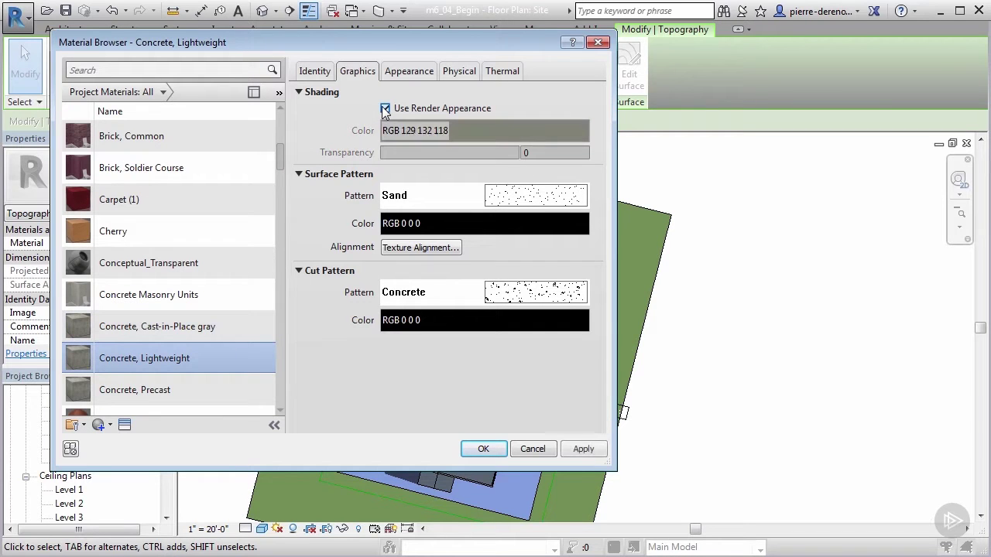
{"action": "left_click", "coordinate": [403, 74]}
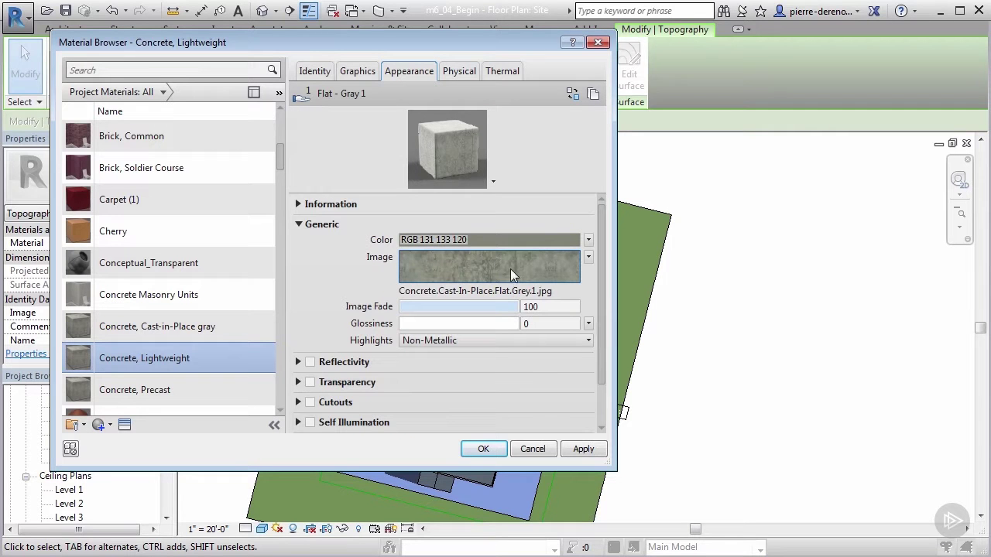
{"action": "left_click", "coordinate": [584, 454]}
{"action": "left_click", "coordinate": [480, 454]}
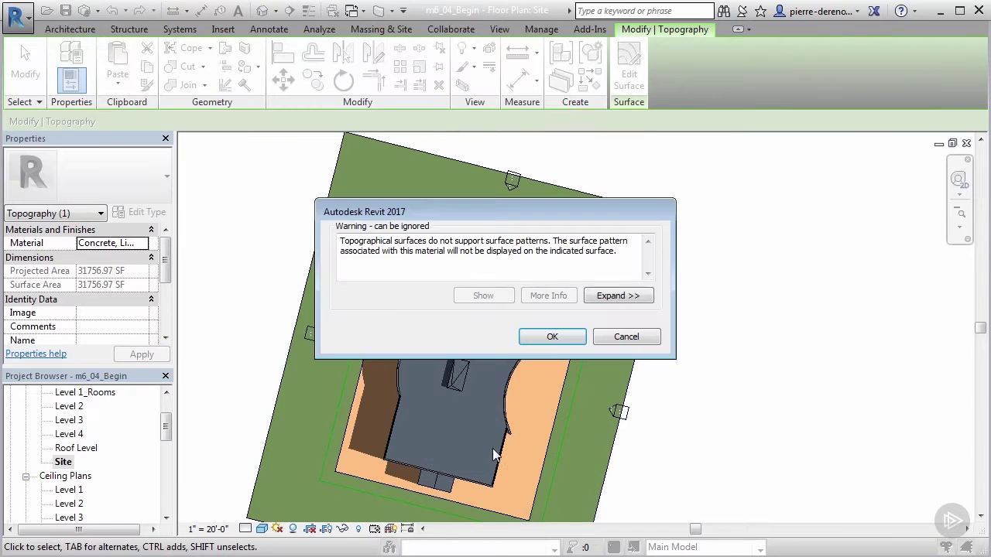
{"action": "left_click", "coordinate": [551, 339]}
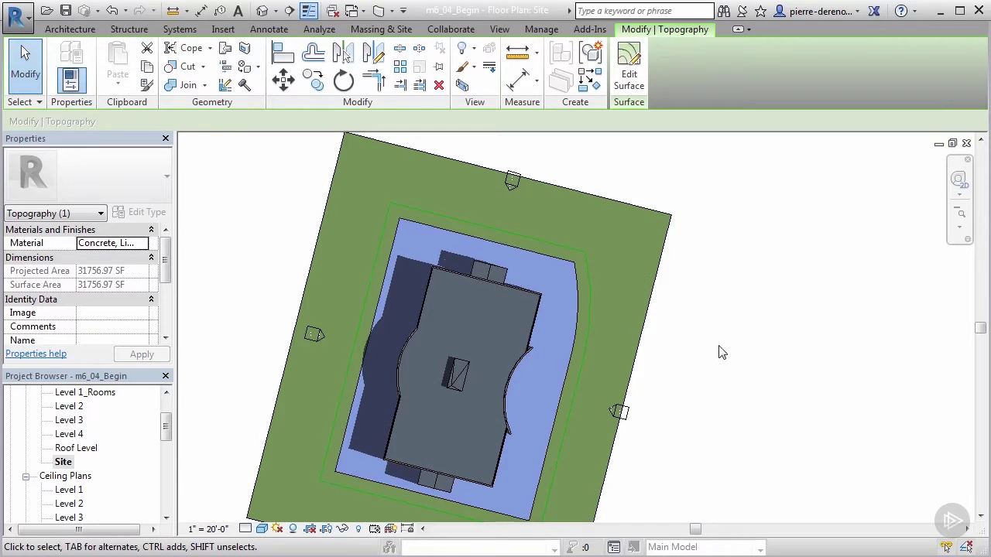
{"action": "left_click", "coordinate": [710, 329]}
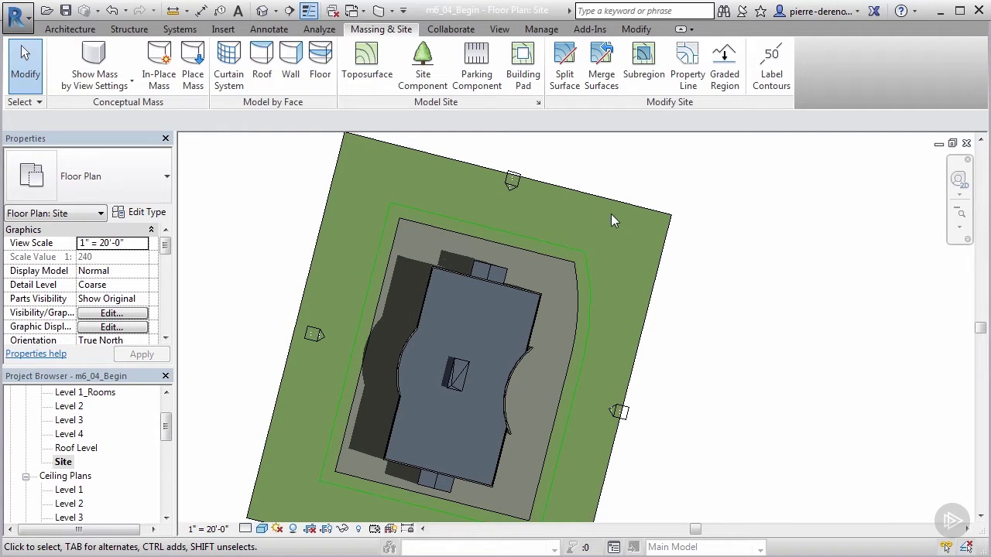
Step: Open the Level 1 floor plan to view the building and surrounding model lines
{"action": "scroll", "coordinate": [334, 197], "scroll_direction": "down", "scroll_amount": 1}
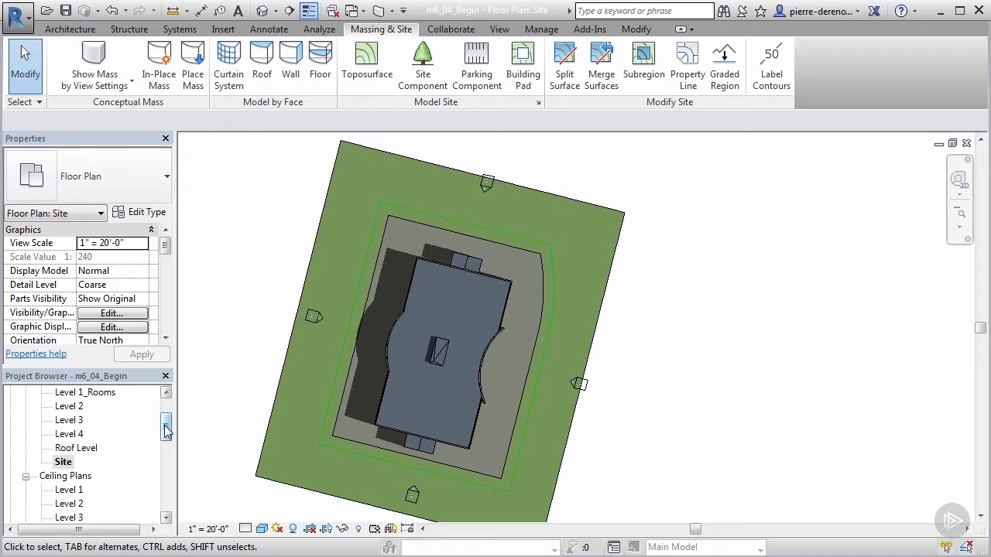
{"action": "left_click_drag", "start_coordinate": [166, 428], "coordinate": [165, 415]}
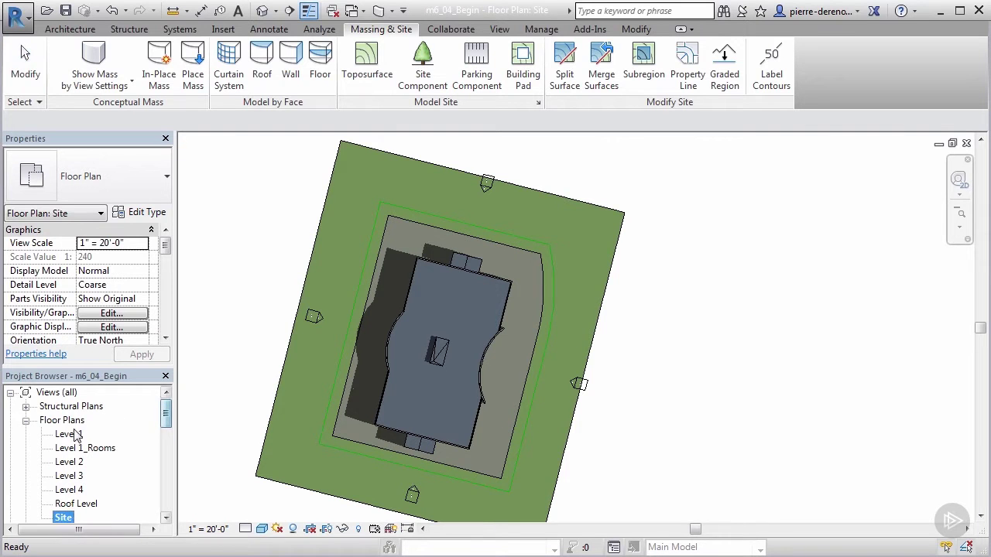
{"action": "double_click", "coordinate": [74, 433]}
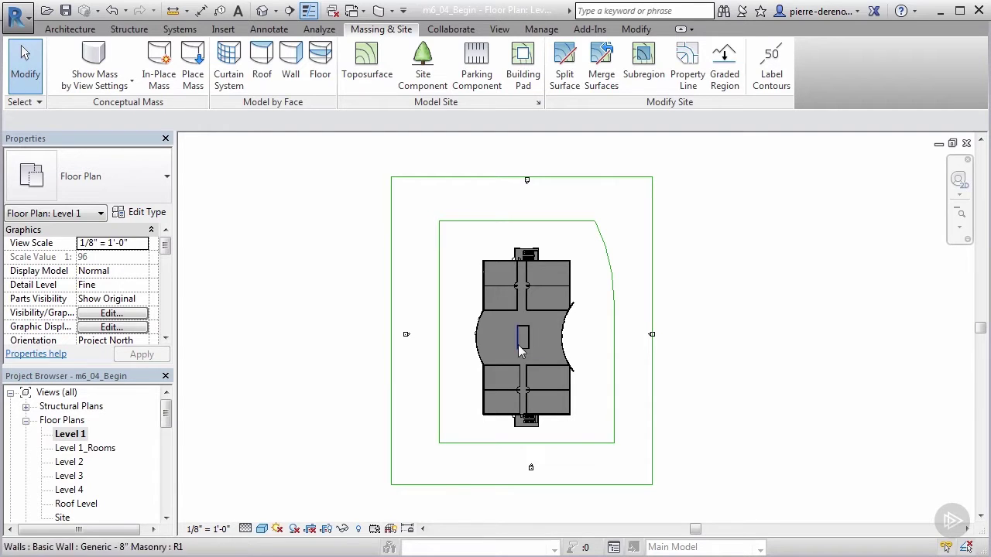
Step: Open the South East Perspective 3D view and select its camera crop boundary
{"action": "left_click_drag", "start_coordinate": [165, 410], "coordinate": [171, 463]}
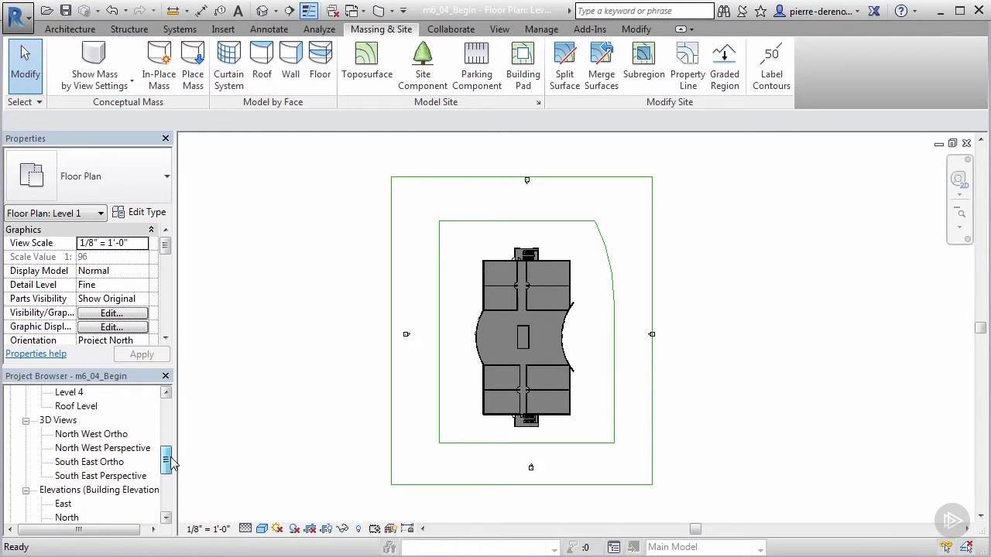
{"action": "left_click", "coordinate": [107, 463]}
{"action": "left_click", "coordinate": [117, 477]}
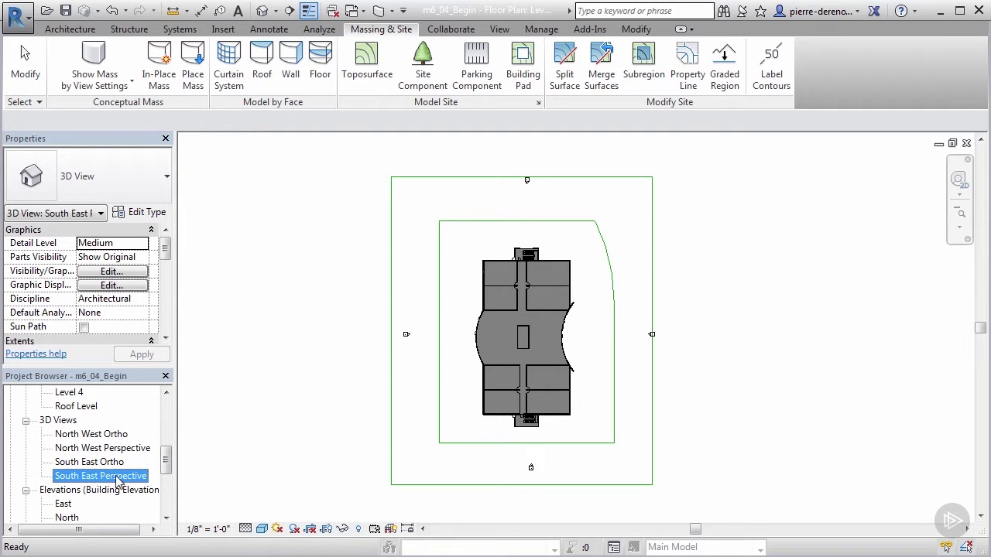
{"action": "double_click", "coordinate": [116, 477]}
{"action": "left_click", "coordinate": [272, 307]}
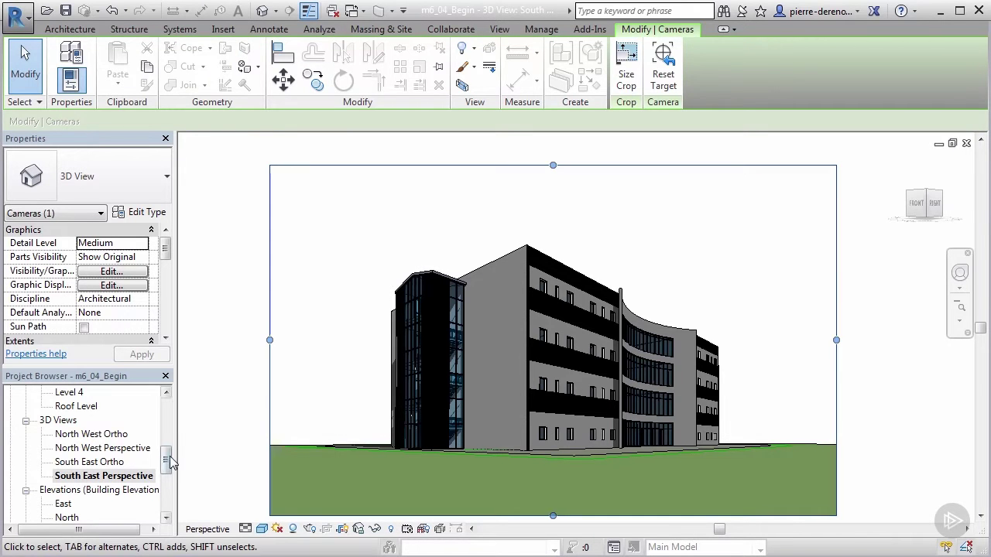
Step: Return to the Level 1 floor plan and examine the camera's position and view cone relative to the building
{"action": "scroll", "coordinate": [169, 449], "scroll_direction": "up", "scroll_amount": 5}
{"action": "key", "text": "Escape"}
{"action": "double_click", "coordinate": [71, 435]}
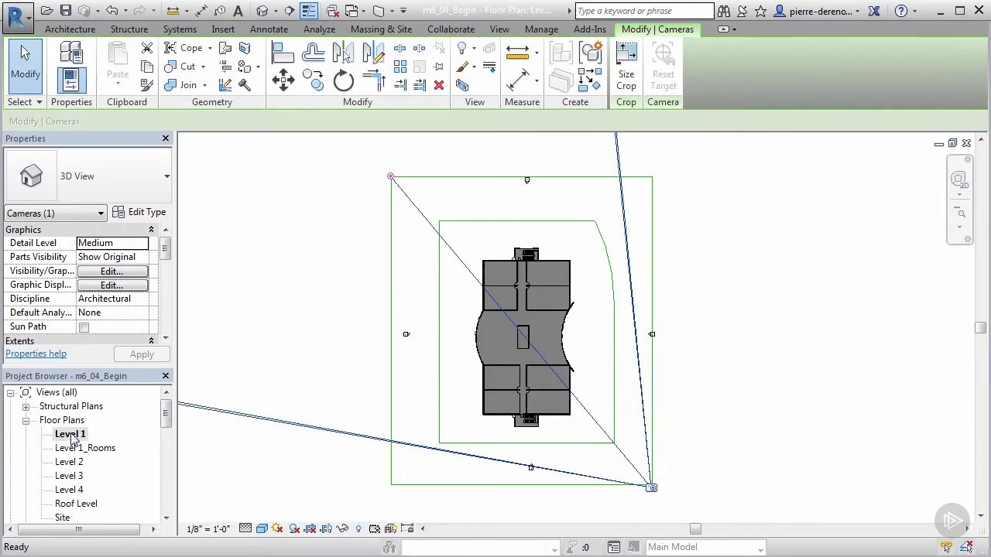
{"action": "scroll", "coordinate": [265, 413], "scroll_direction": "down", "scroll_amount": 1}
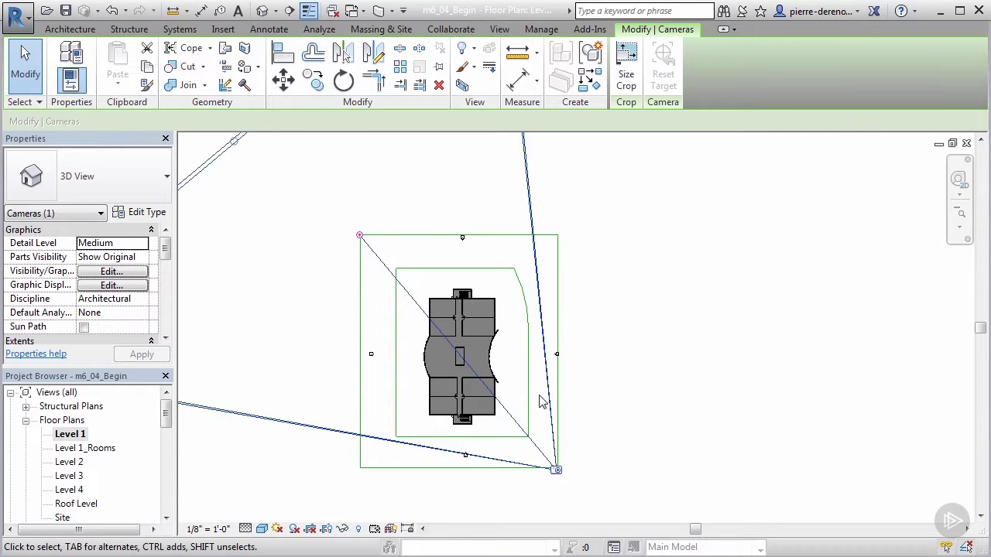
{"action": "scroll", "coordinate": [535, 341], "scroll_direction": "down", "scroll_amount": 1}
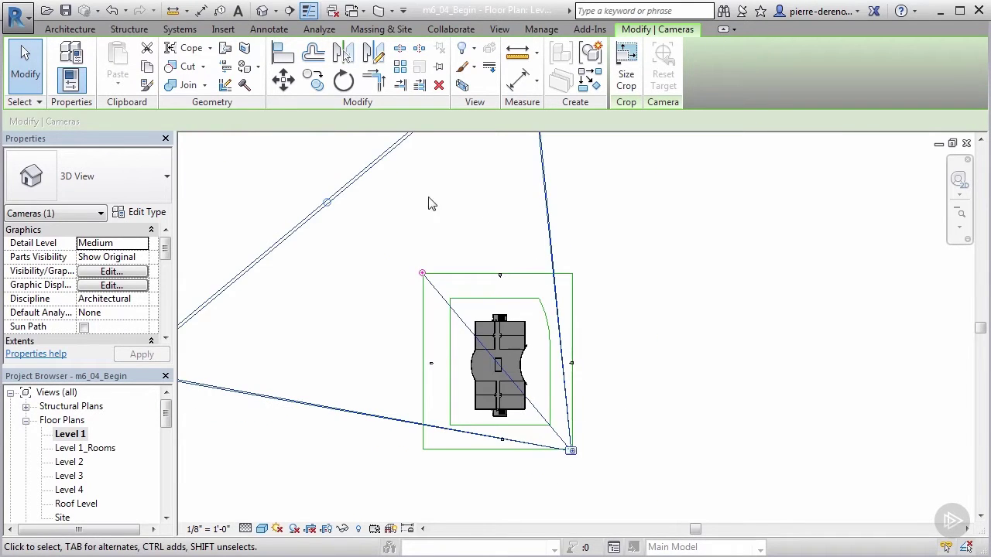
{"action": "scroll", "coordinate": [561, 415], "scroll_direction": "up", "scroll_amount": 2}
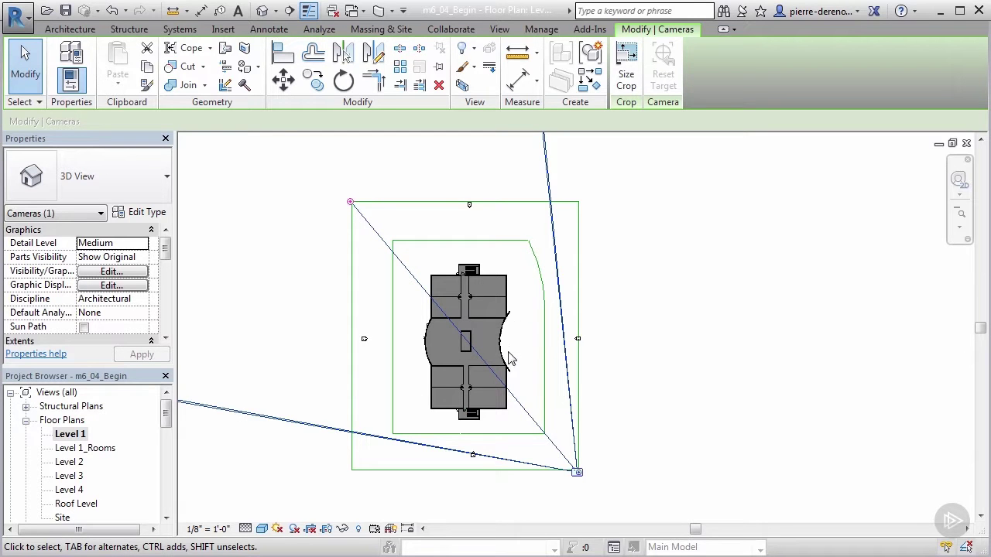
{"action": "scroll", "coordinate": [462, 428], "scroll_direction": "down", "scroll_amount": 2}
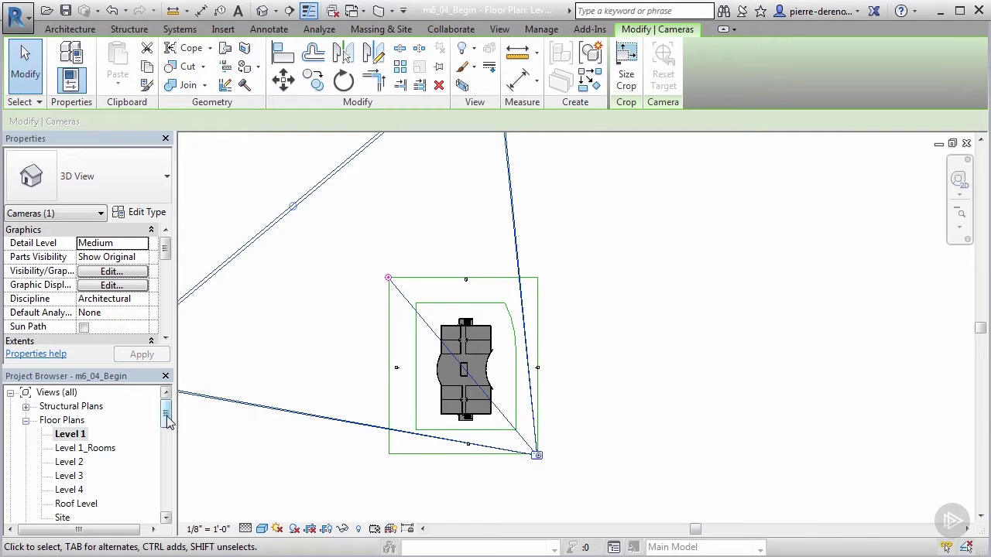
Step: Reopen the Site floor plan and clear the camera selection
{"action": "key", "text": "Escape"}
{"action": "scroll", "coordinate": [116, 445], "scroll_direction": "down", "scroll_amount": 3}
{"action": "left_click", "coordinate": [62, 462]}
{"action": "double_click", "coordinate": [63, 463]}
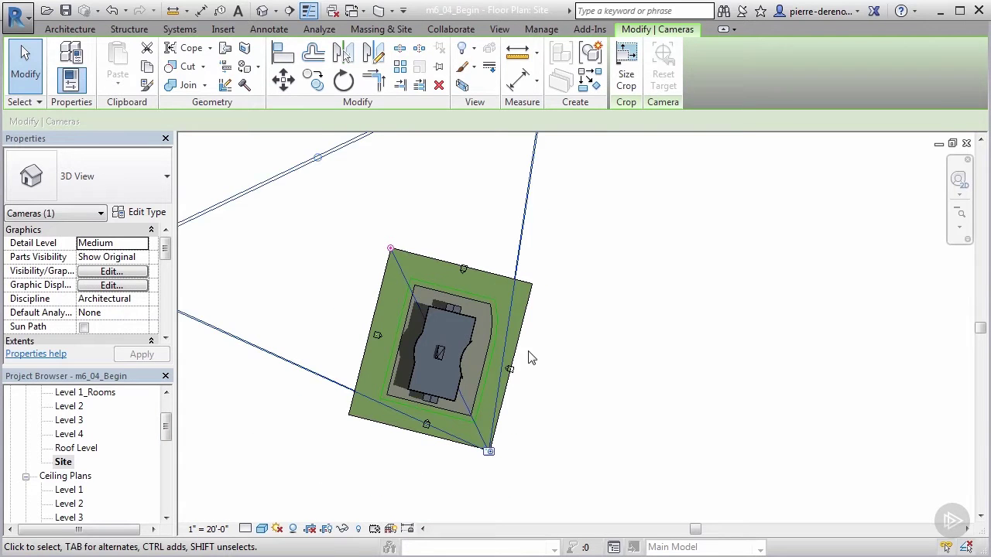
{"action": "key", "text": "Escape"}
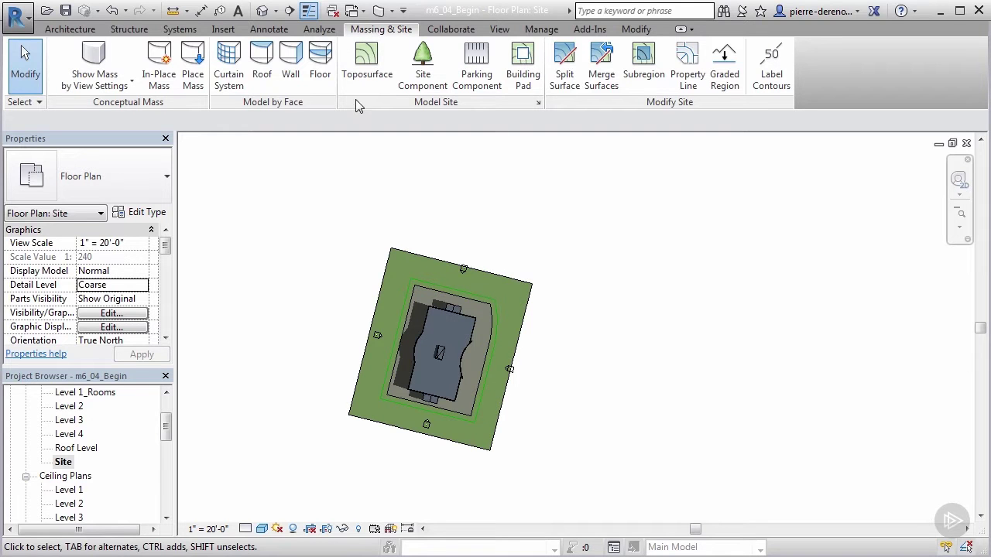
Step: Place three RPC Tree - Deciduous Red Ash - 25' site components along the south model line, starting at its southeast corner
{"action": "left_click", "coordinate": [422, 71]}
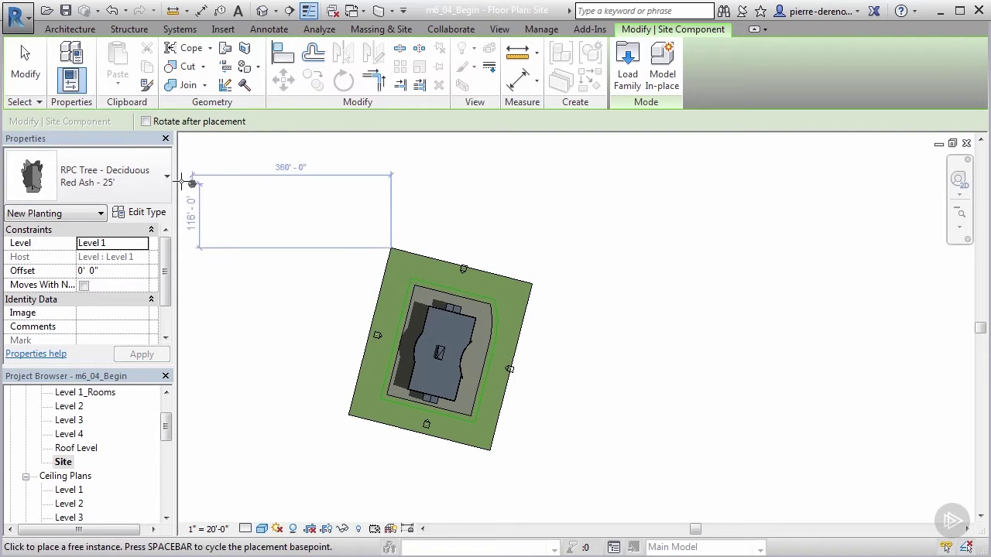
{"action": "left_click", "coordinate": [165, 184]}
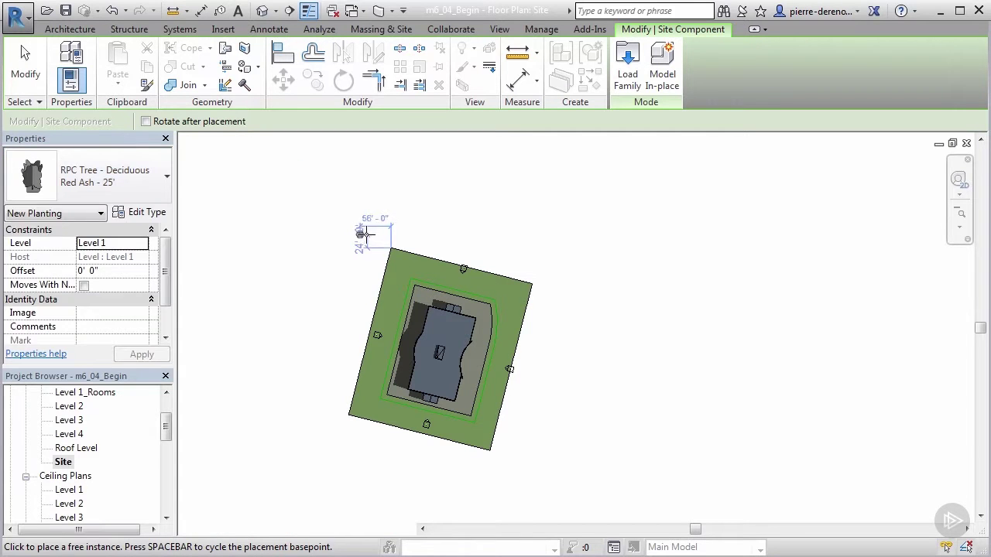
{"action": "scroll", "coordinate": [473, 418], "scroll_direction": "up", "scroll_amount": 5}
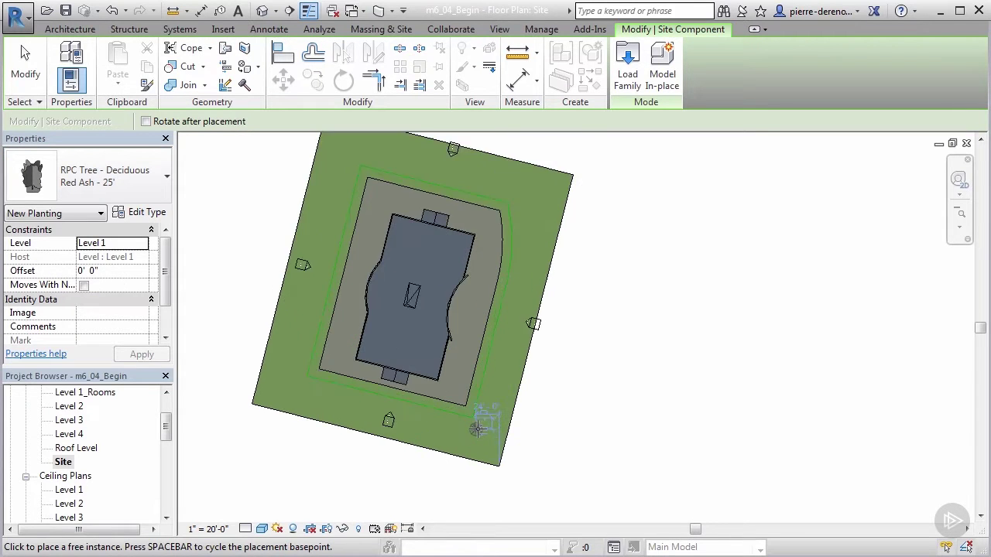
{"action": "left_click", "coordinate": [469, 409]}
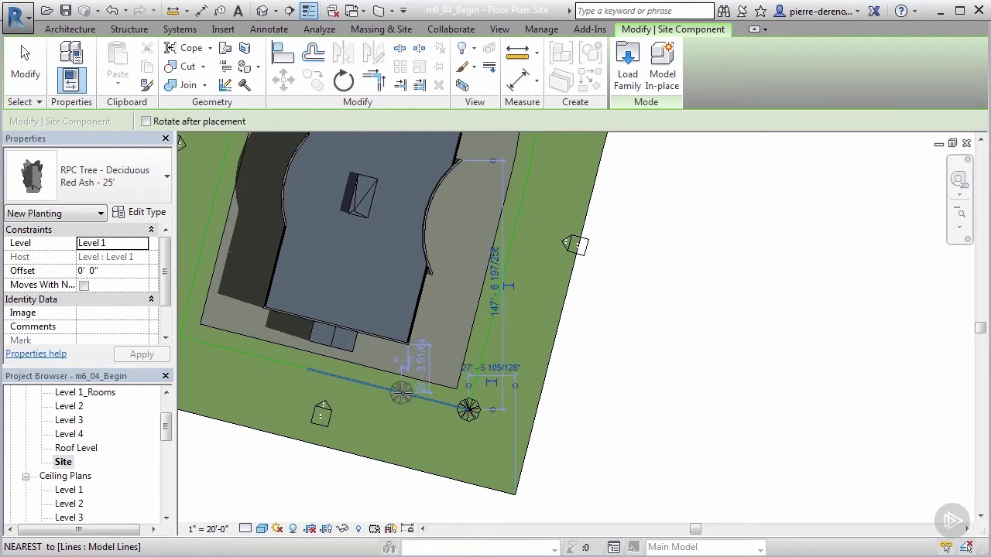
{"action": "left_click", "coordinate": [388, 390]}
{"action": "left_click", "coordinate": [307, 367]}
Step: Place four more RPC Tree - Deciduous Red Ash - 25' components along the east model line, working north from the southeast corner
{"action": "scroll", "coordinate": [241, 446], "scroll_direction": "down", "scroll_amount": 2}
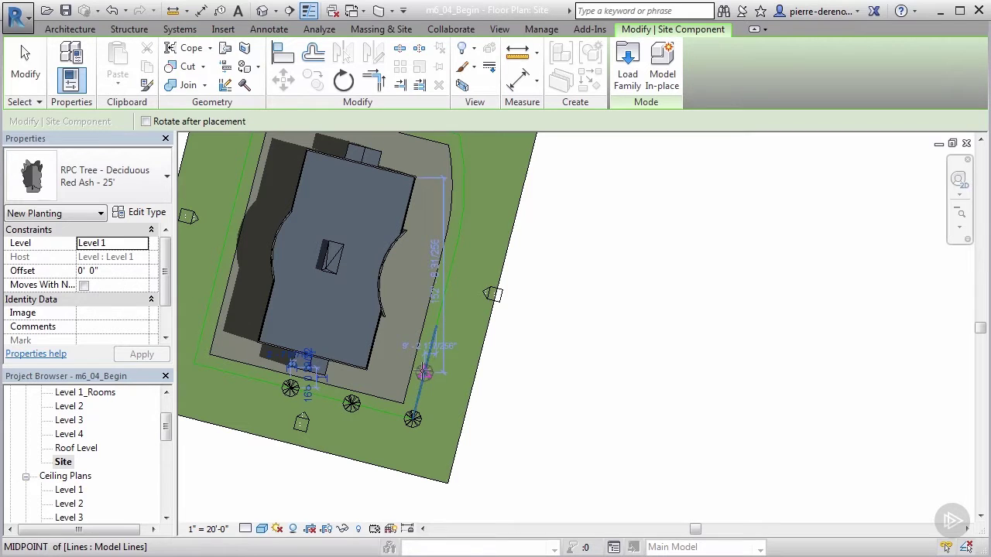
{"action": "left_click", "coordinate": [423, 373]}
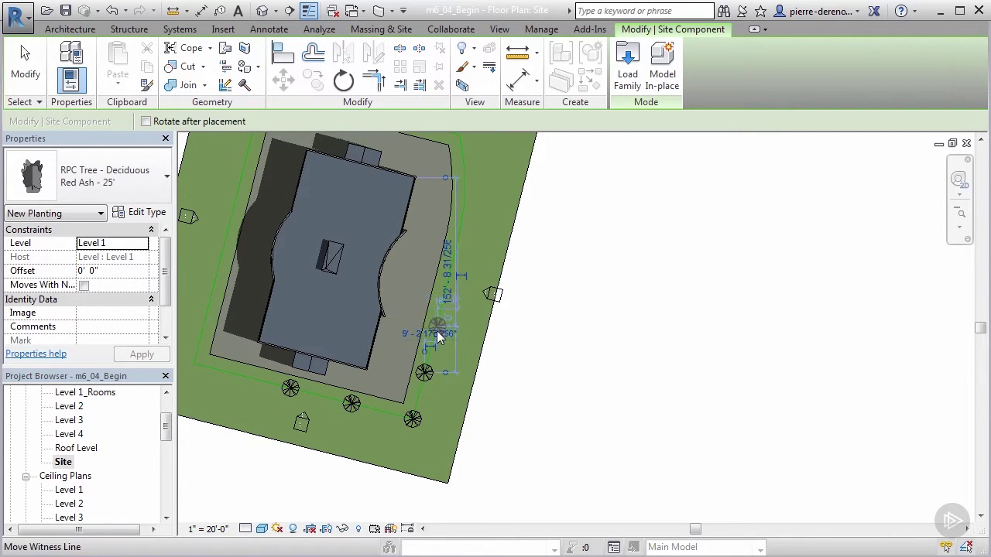
{"action": "scroll", "coordinate": [438, 333], "scroll_direction": "up", "scroll_amount": 2}
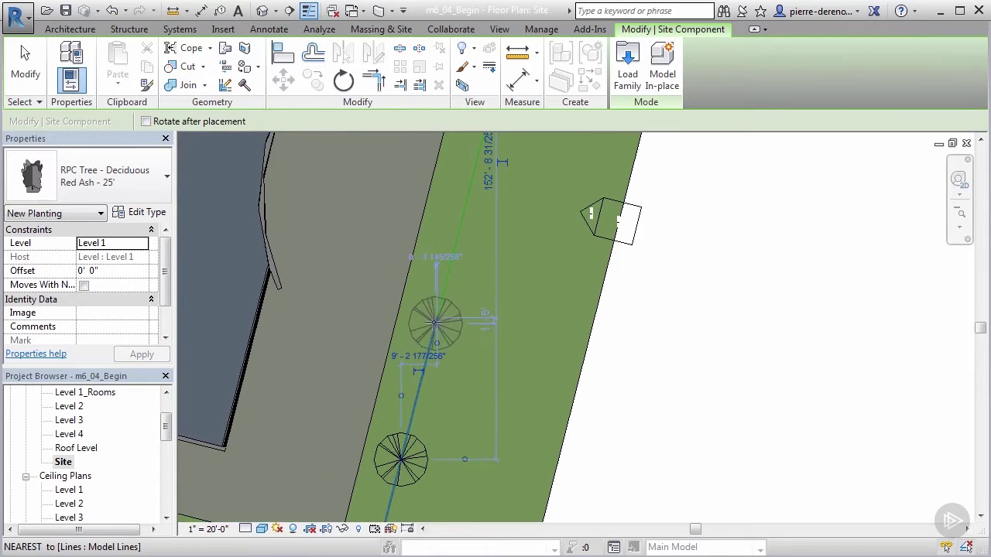
{"action": "left_click", "coordinate": [435, 318]}
{"action": "scroll", "coordinate": [378, 403], "scroll_direction": "down", "scroll_amount": 1}
{"action": "scroll", "coordinate": [378, 403], "scroll_direction": "down", "scroll_amount": 2}
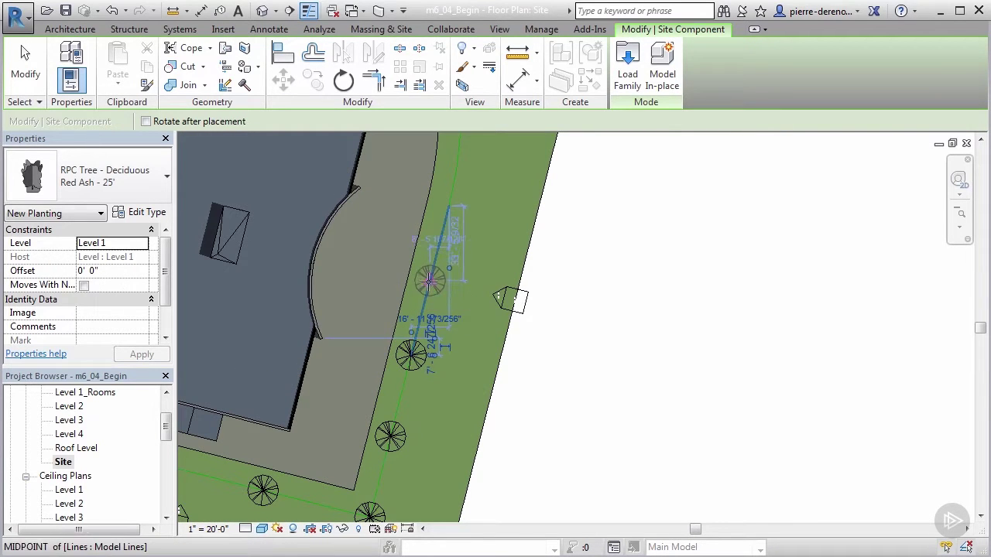
{"action": "scroll", "coordinate": [410, 341], "scroll_direction": "down", "scroll_amount": 3}
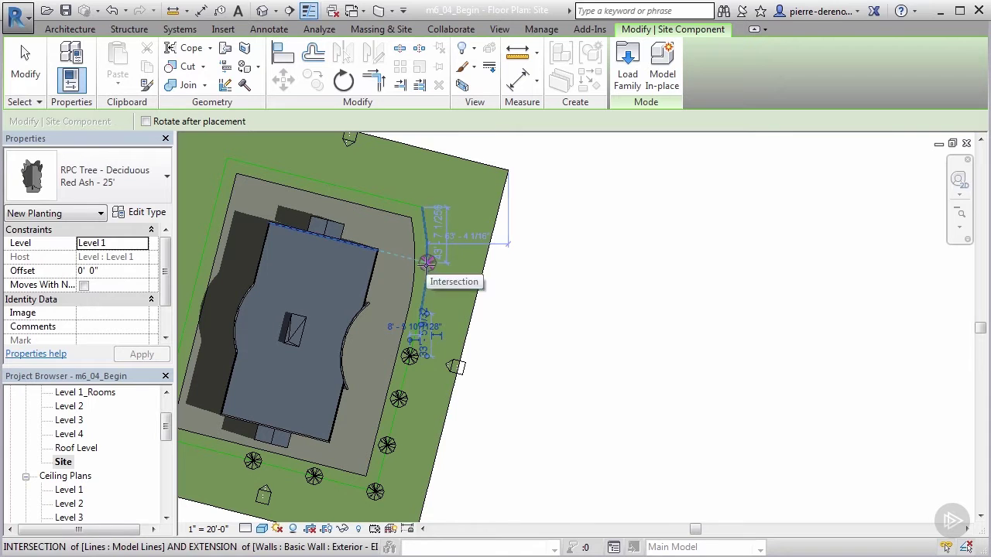
{"action": "left_click", "coordinate": [427, 271]}
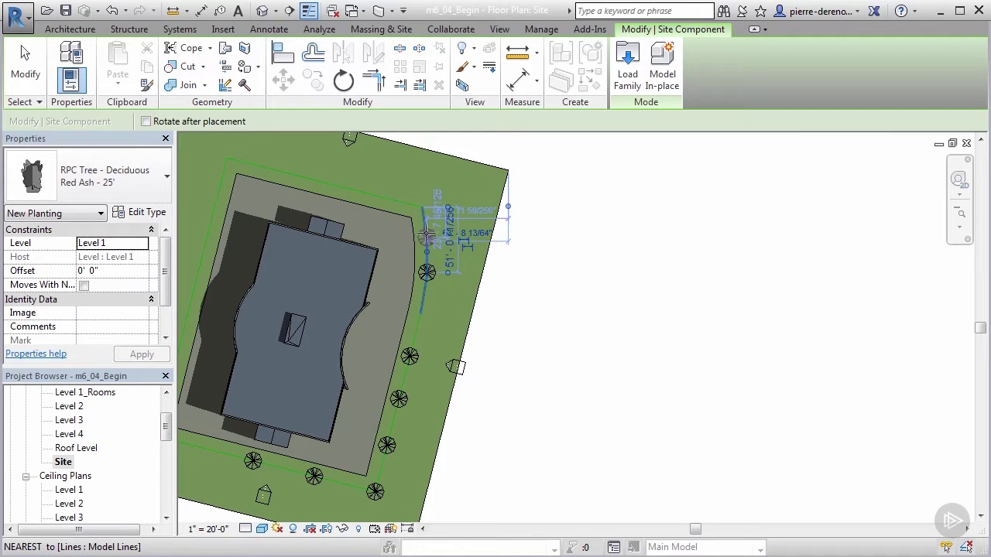
Step: Place six Red Ash trees along the north model line from corner to corner and one at the north end of the west line
{"action": "left_click", "coordinate": [421, 207]}
{"action": "left_click", "coordinate": [382, 196]}
{"action": "left_click", "coordinate": [338, 186]}
{"action": "left_click", "coordinate": [303, 178]}
{"action": "left_click", "coordinate": [267, 168]}
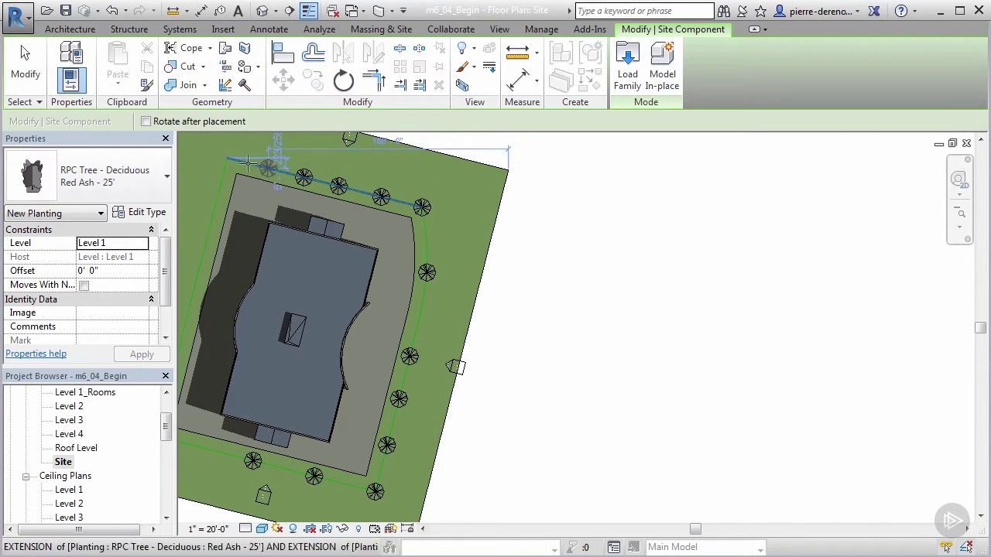
{"action": "left_click", "coordinate": [227, 158]}
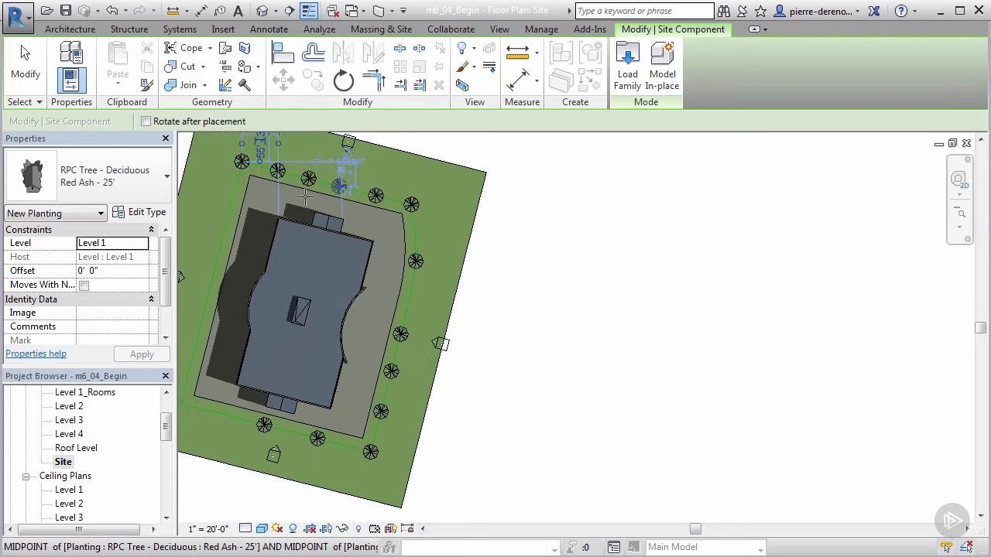
{"action": "left_click", "coordinate": [229, 206]}
{"action": "key", "text": "Escape"}
{"action": "key", "text": "Escape"}
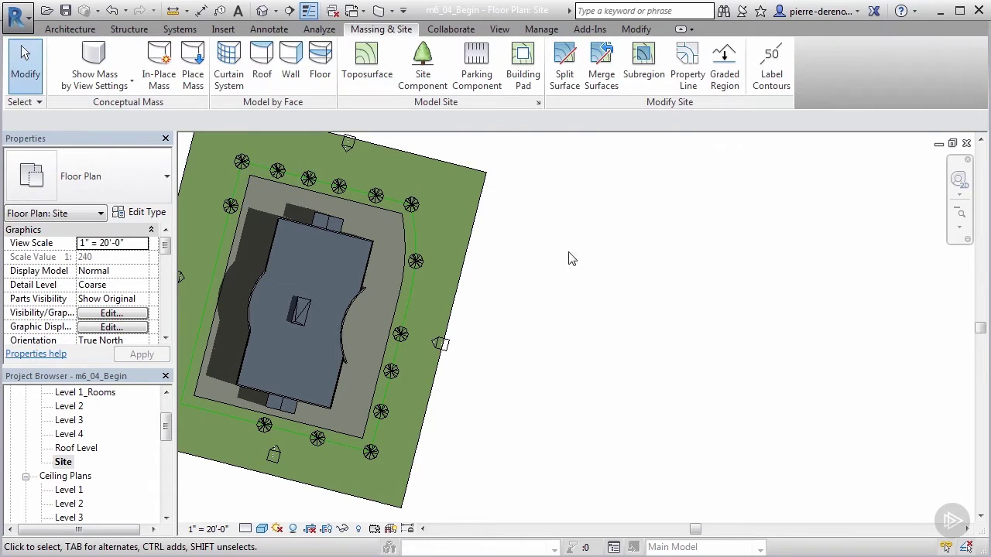
Step: Open the default 3D view and set its detail level to Fine and its visual style to Consistent Colors
{"action": "left_click", "coordinate": [263, 11]}
{"action": "scroll", "coordinate": [672, 429], "scroll_direction": "up", "scroll_amount": 4}
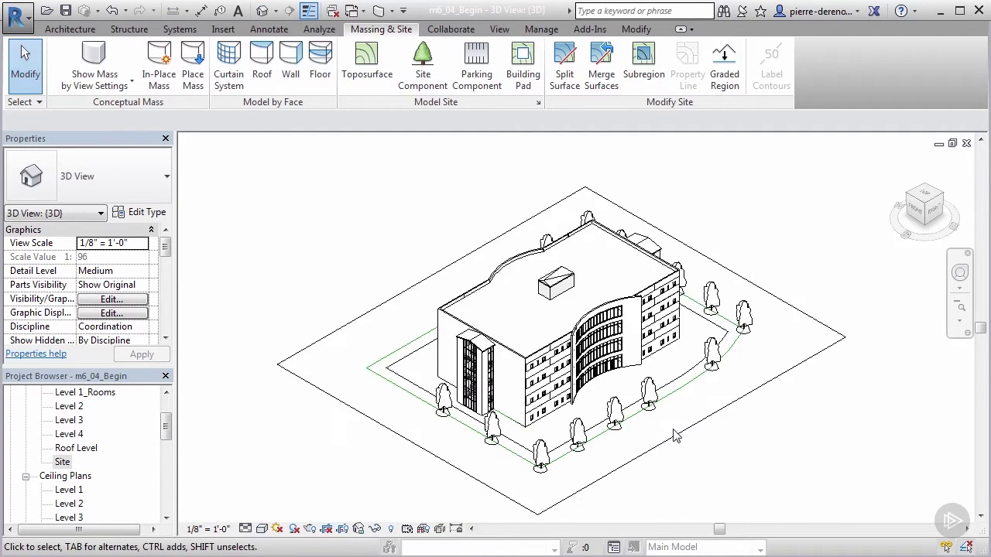
{"action": "scroll", "coordinate": [636, 376], "scroll_direction": "down", "scroll_amount": 3}
{"action": "scroll", "coordinate": [307, 344], "scroll_direction": "up", "scroll_amount": 4}
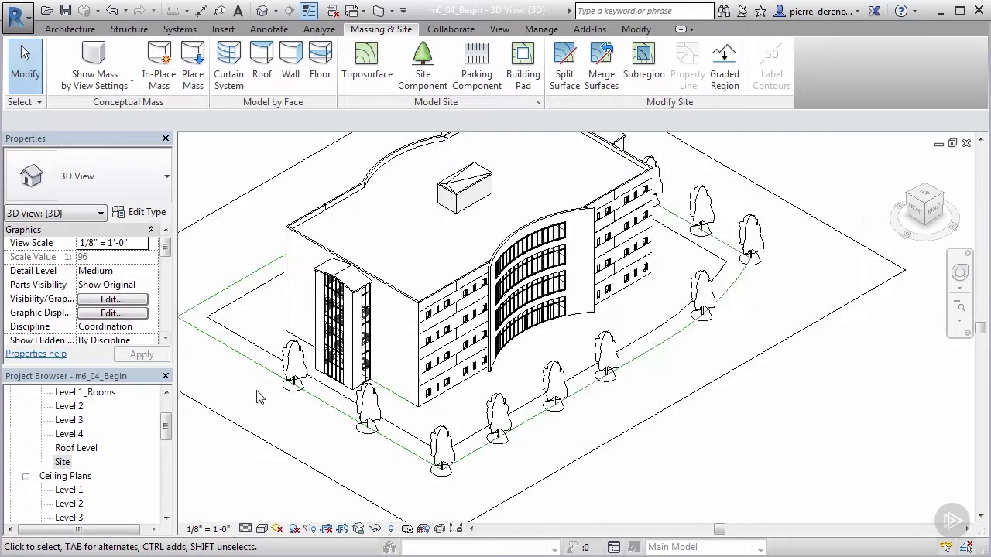
{"action": "left_click", "coordinate": [260, 530]}
{"action": "left_click", "coordinate": [264, 512]}
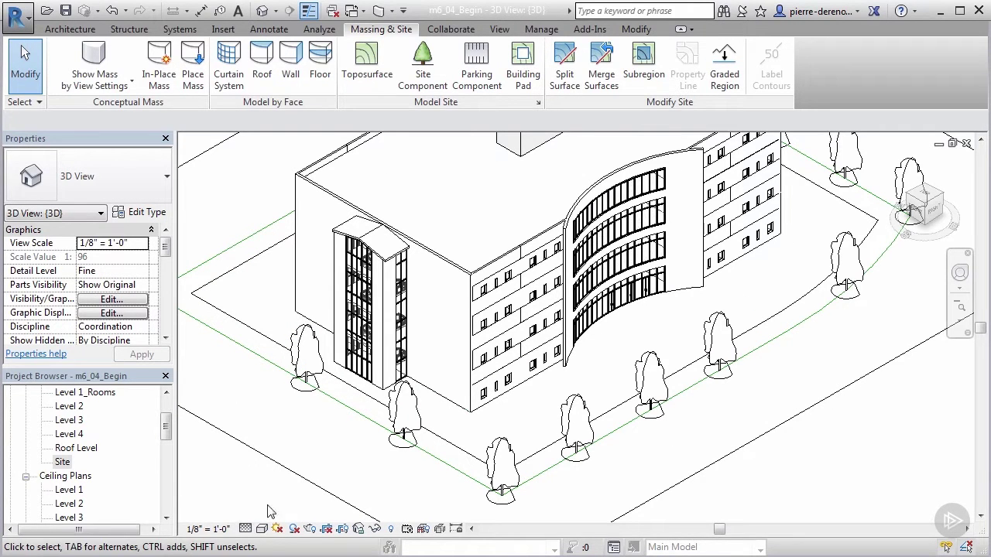
{"action": "left_click", "coordinate": [262, 529]}
{"action": "left_click", "coordinate": [298, 477]}
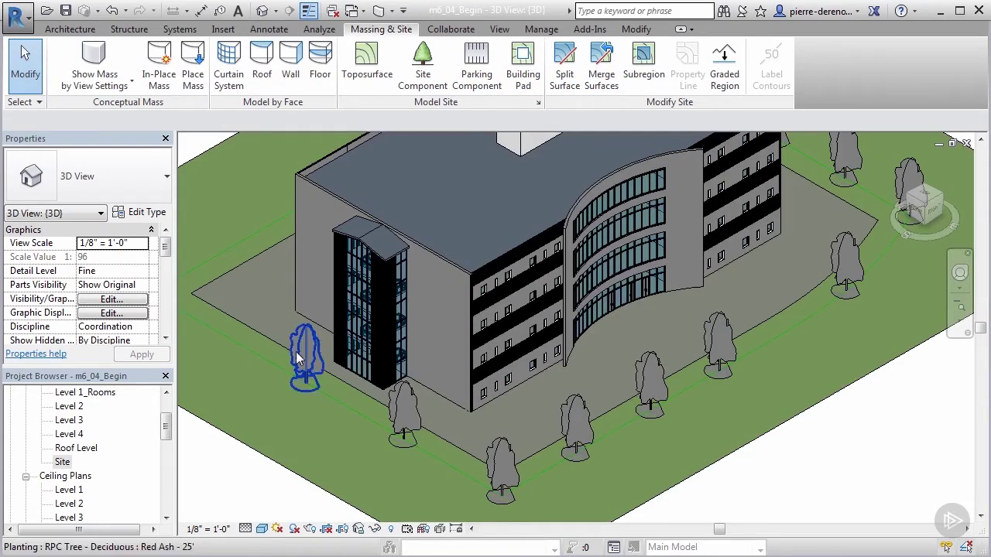
Step: Preview the building and trees in the Realistic visual style and return the 3D view to Consistent Colors
{"action": "mouse_move", "coordinate": [383, 394]}
{"action": "middle_mouse_down", "text": "shift"}
{"action": "mouse_move", "coordinate": [364, 371]}
{"action": "mouse_move", "coordinate": [375, 364]}
{"action": "mouse_move", "coordinate": [372, 379]}
{"action": "mouse_move", "coordinate": [386, 385]}
{"action": "middle_mouse_up", "text": "shift"}
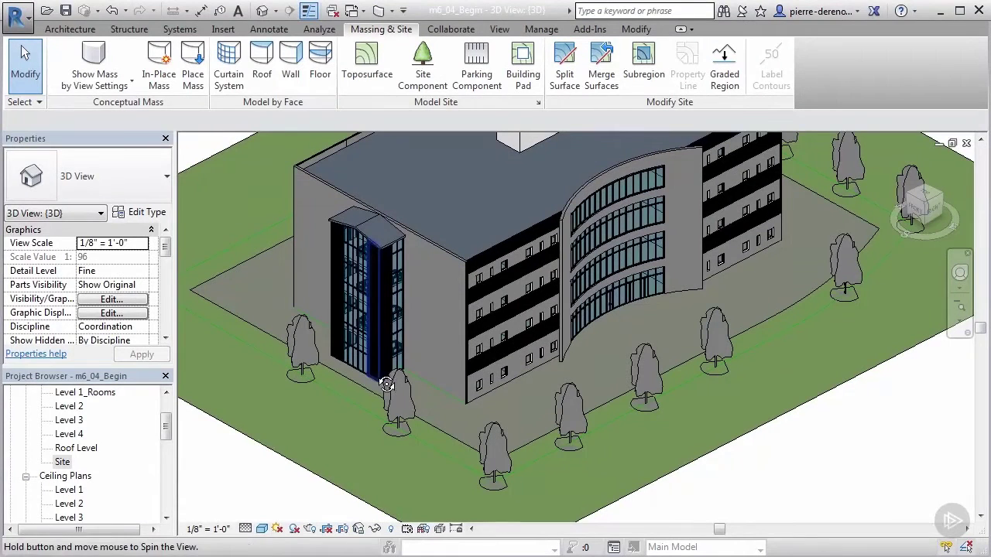
{"action": "left_click", "coordinate": [265, 529]}
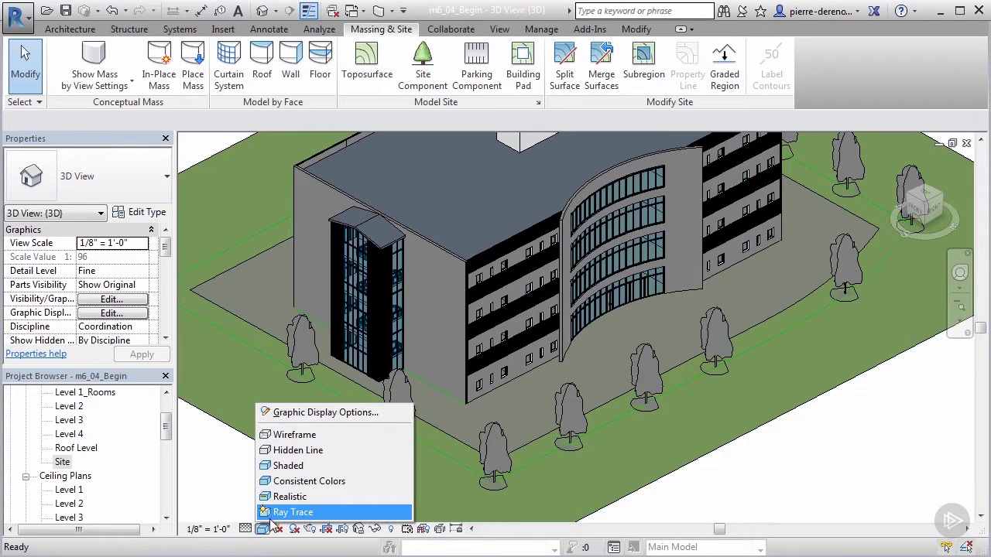
{"action": "left_click", "coordinate": [293, 513]}
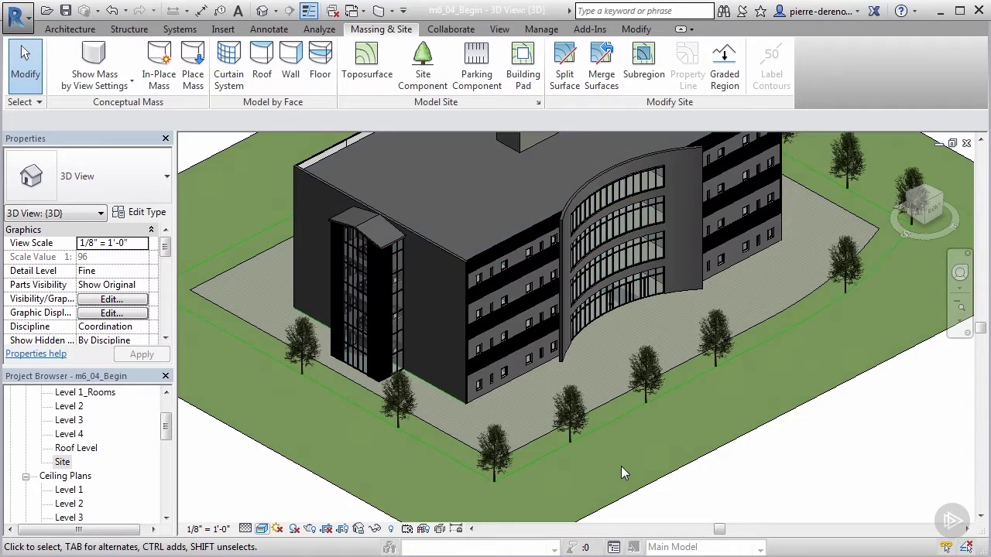
{"action": "middle_click_drag", "start_coordinate": [611, 455], "coordinate": [610, 479], "text": "shift"}
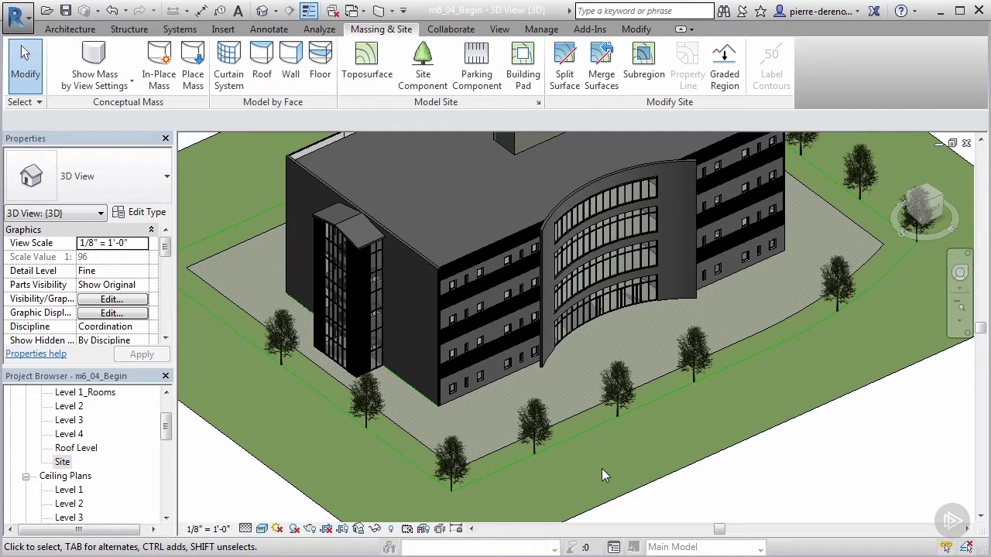
{"action": "left_click", "coordinate": [263, 529]}
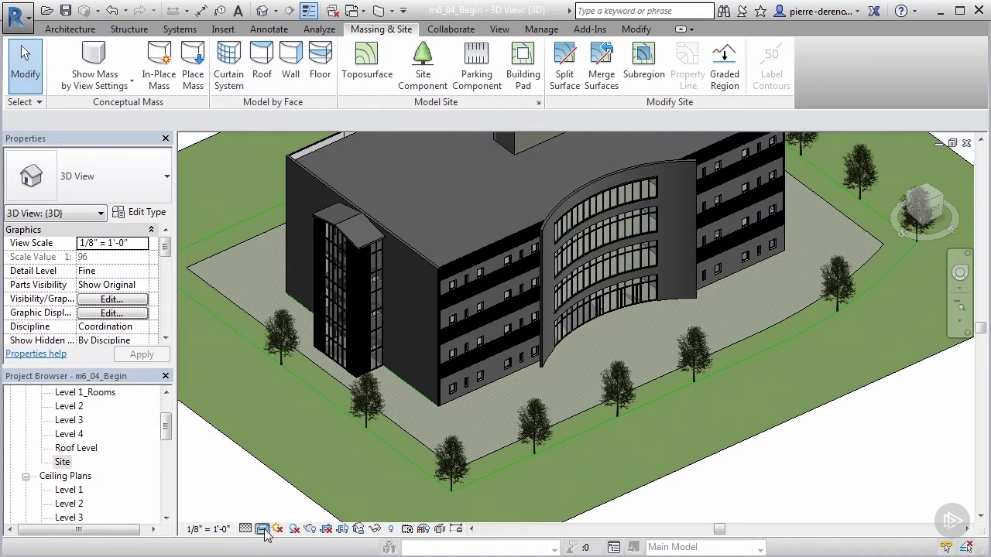
{"action": "left_click", "coordinate": [230, 499]}
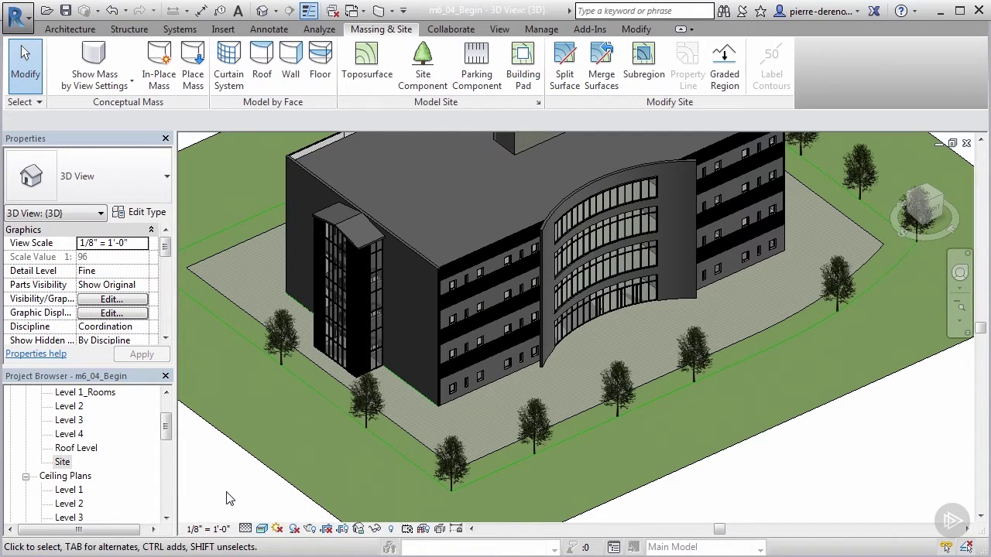
{"action": "left_click", "coordinate": [262, 529]}
{"action": "left_click", "coordinate": [286, 482]}
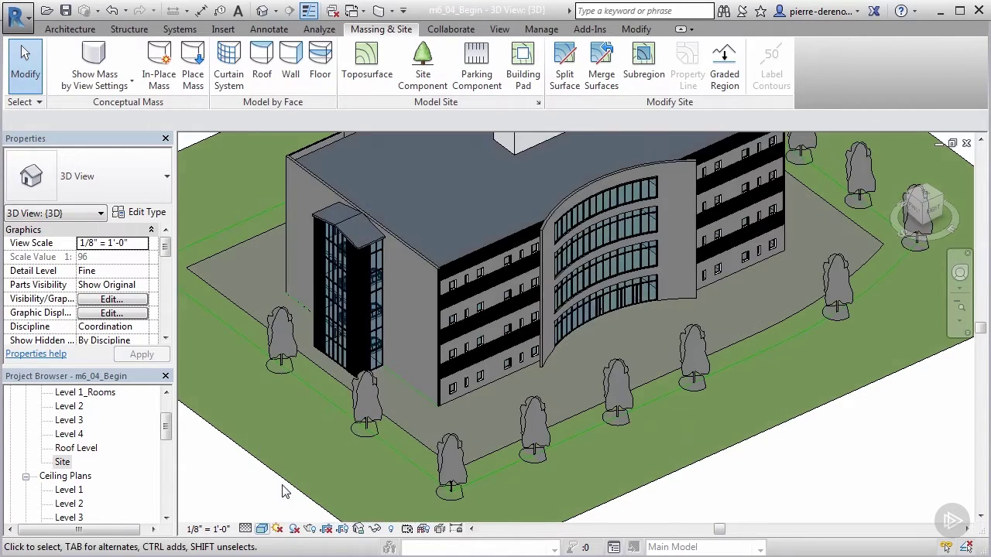
Step: Select the westernmost tree on the south line and the southeast corner tree in 3D to examine them, and clear the selection
{"action": "middle_click_drag", "start_coordinate": [404, 459], "coordinate": [409, 426], "text": "shift"}
{"action": "left_click_drag", "start_coordinate": [335, 341], "coordinate": [253, 279]}
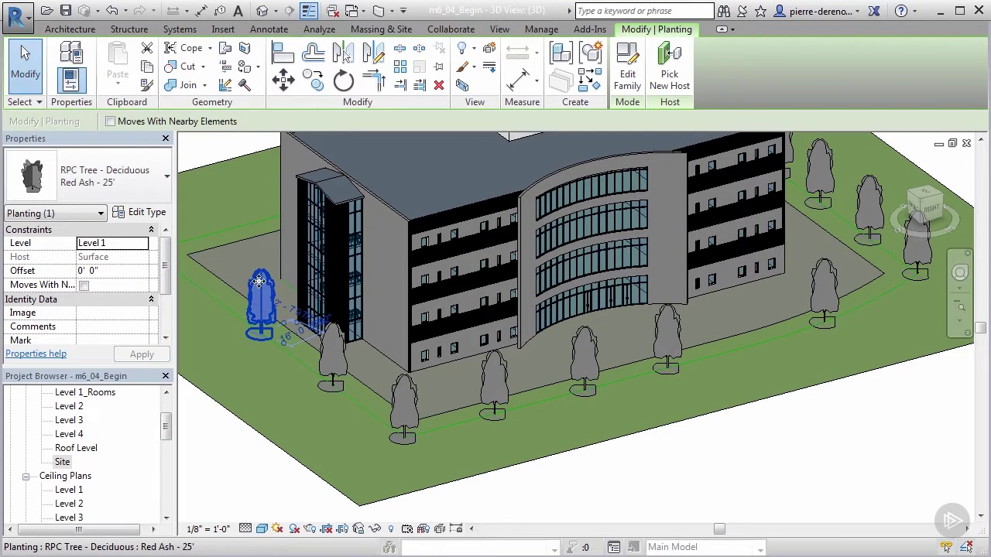
{"action": "left_click", "coordinate": [403, 403]}
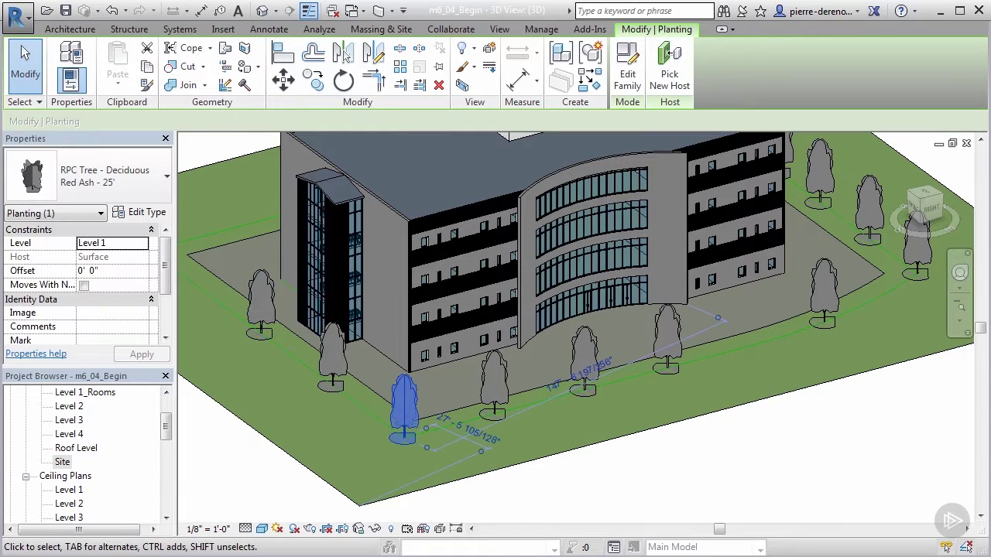
{"action": "left_click", "coordinate": [640, 487]}
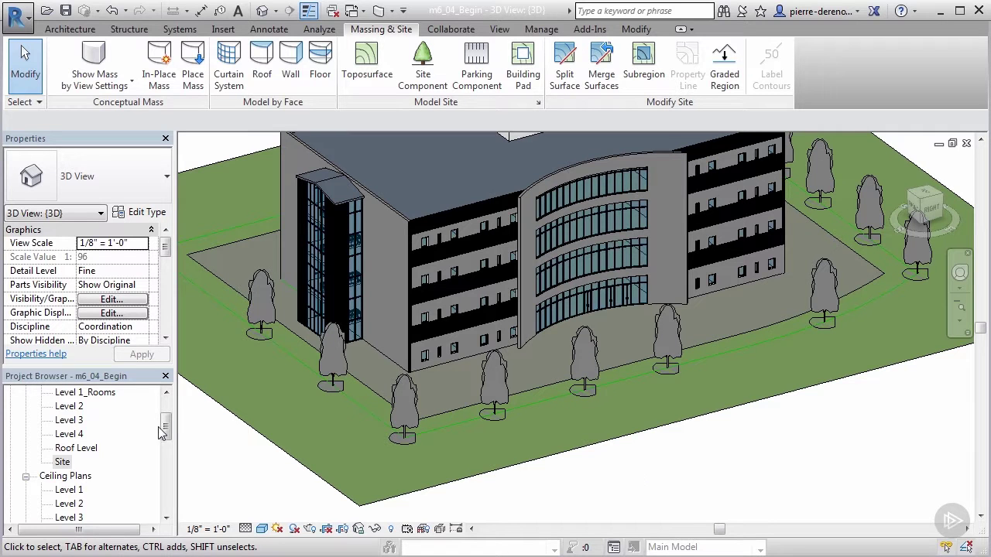
Step: Reopen the Site floor plan and delete the southeast corner tree and its neighbour on the south model line
{"action": "scroll", "coordinate": [116, 441], "scroll_direction": "down", "scroll_amount": 2}
{"action": "left_click", "coordinate": [64, 434]}
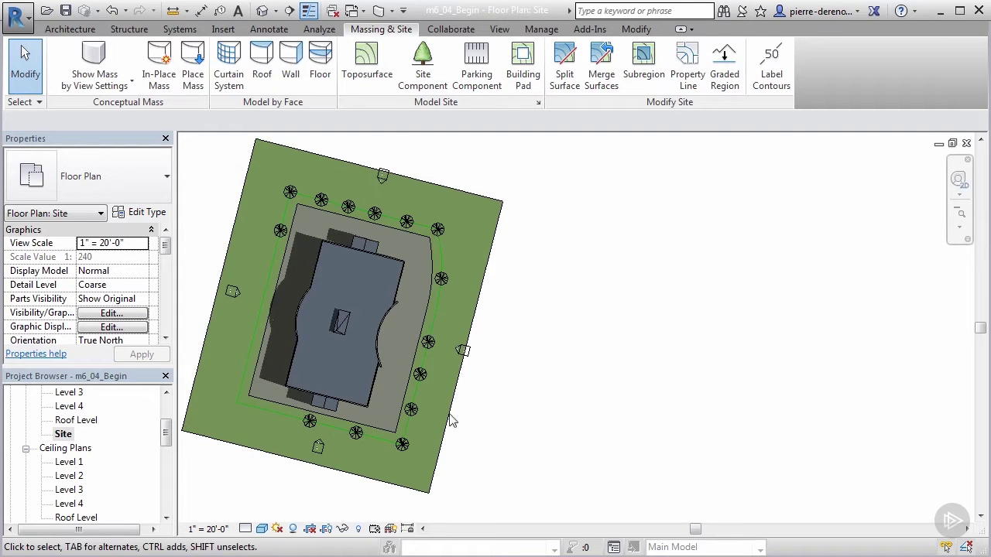
{"action": "left_click", "coordinate": [402, 443]}
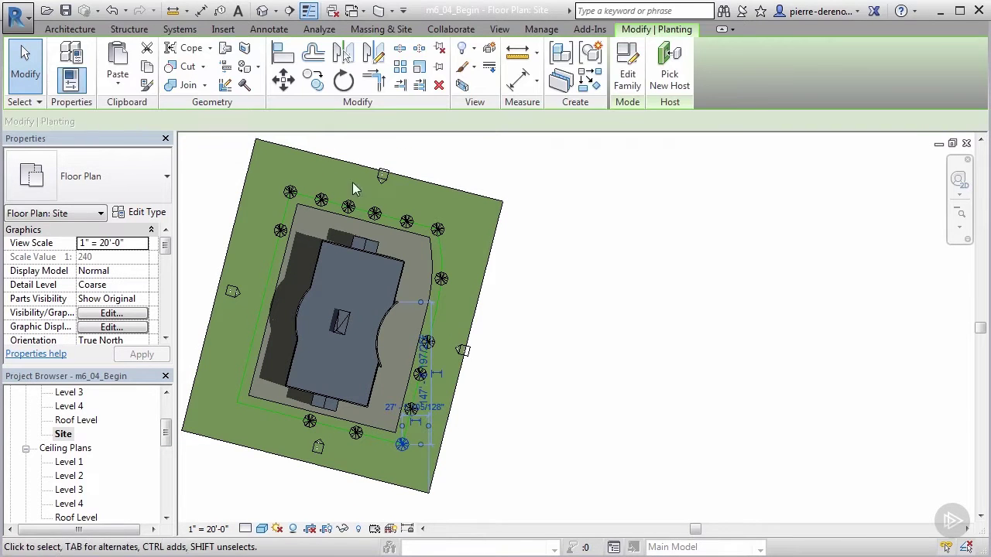
{"action": "left_click", "coordinate": [439, 85]}
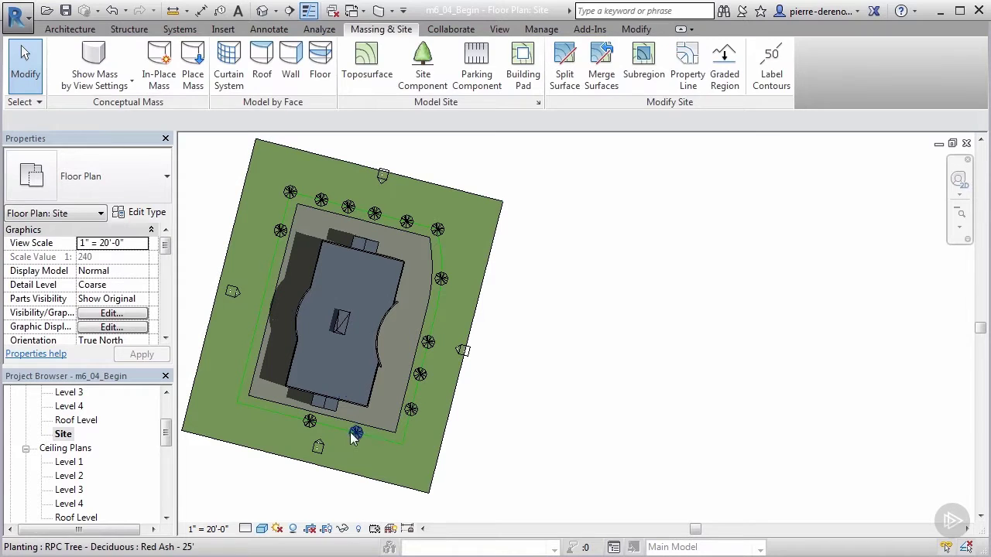
{"action": "left_click", "coordinate": [355, 433]}
{"action": "left_click", "coordinate": [438, 87]}
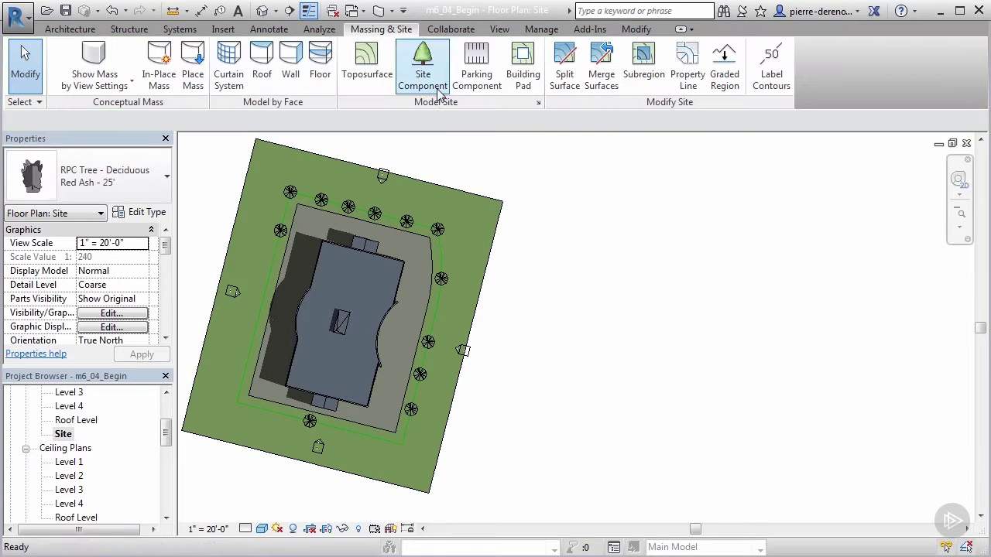
Step: Delete the three southernmost trees on the east model line
{"action": "left_click", "coordinate": [419, 374]}
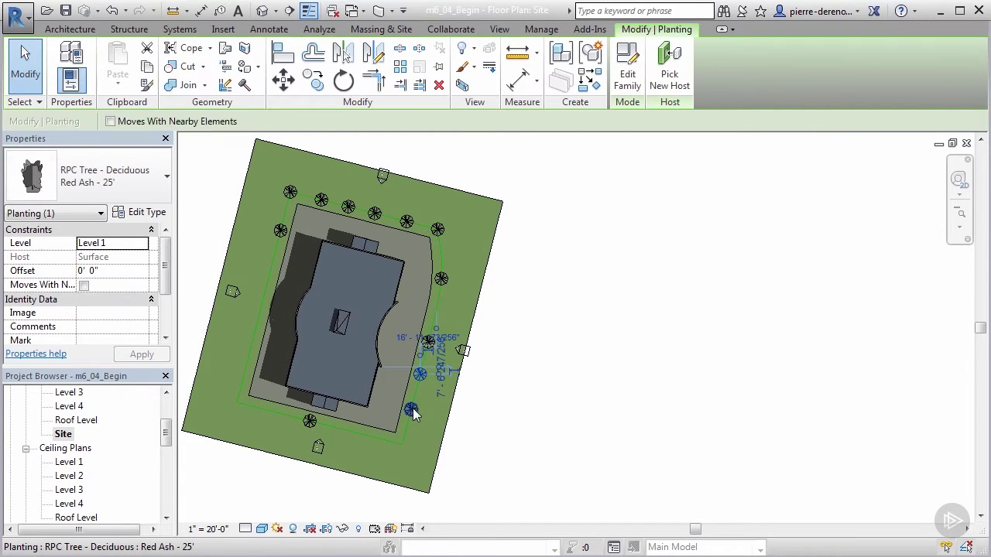
{"action": "left_click", "coordinate": [439, 85]}
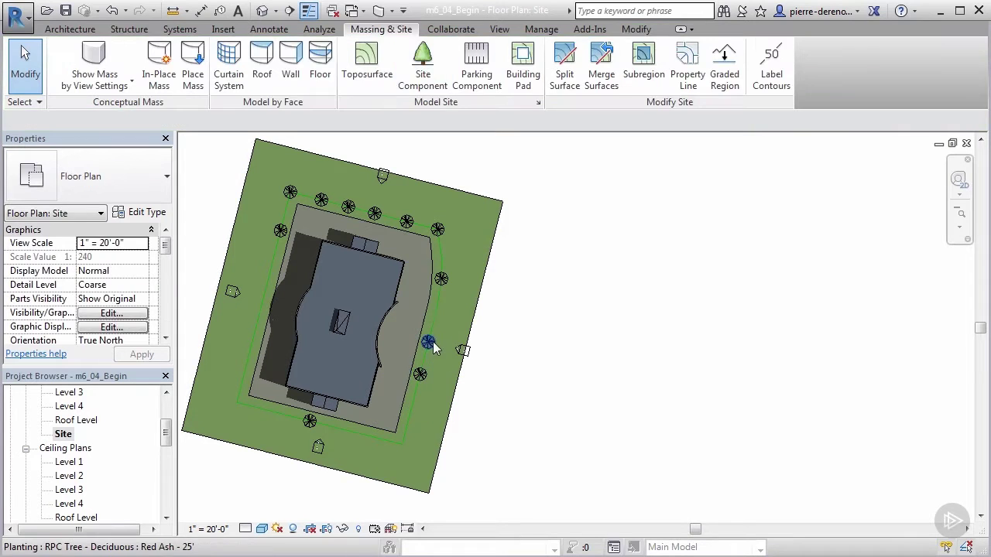
{"action": "left_click", "coordinate": [420, 374]}
{"action": "left_click", "coordinate": [438, 87]}
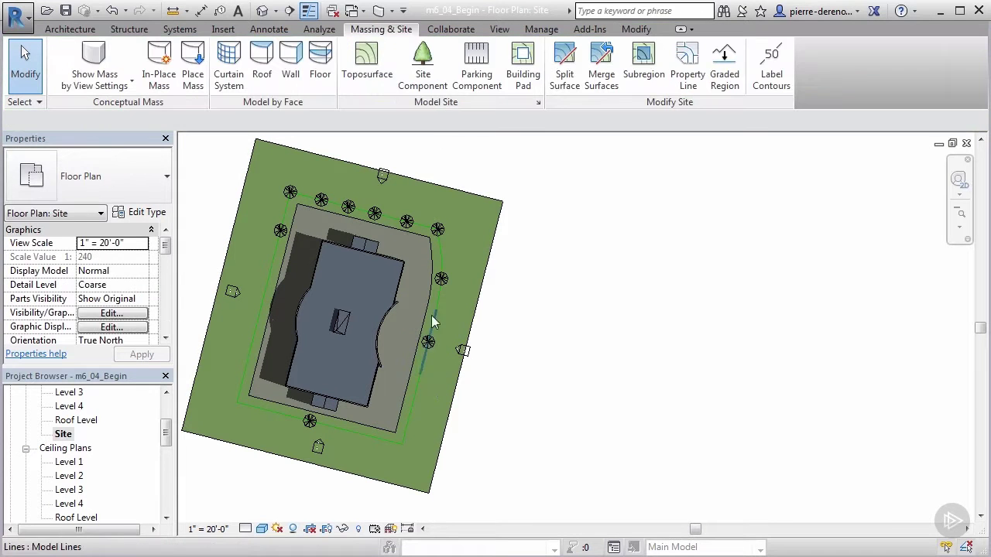
{"action": "left_click", "coordinate": [429, 343]}
{"action": "left_click", "coordinate": [438, 85]}
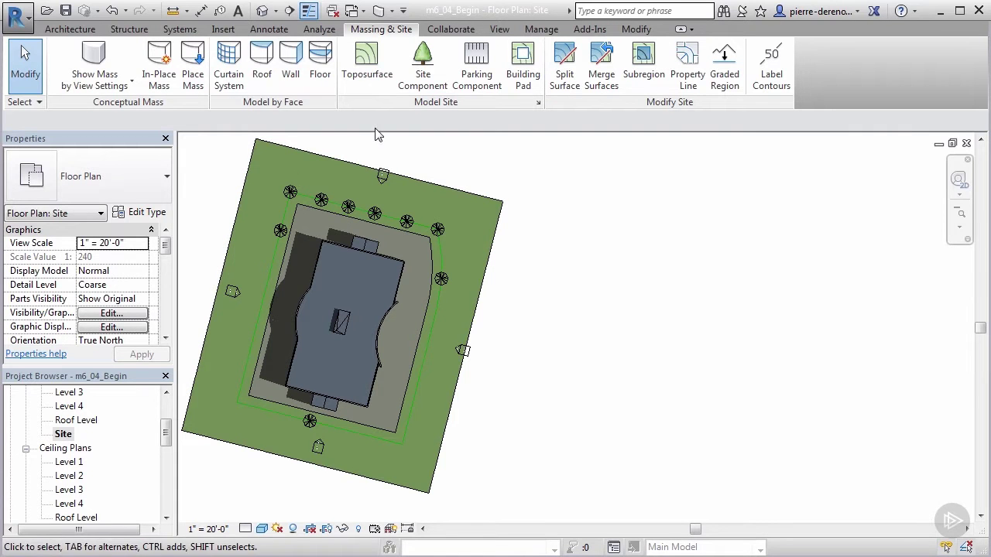
Step: Place three Red Ash site components on the east model line, one just south of its bend and two close together farther south
{"action": "left_click", "coordinate": [423, 66]}
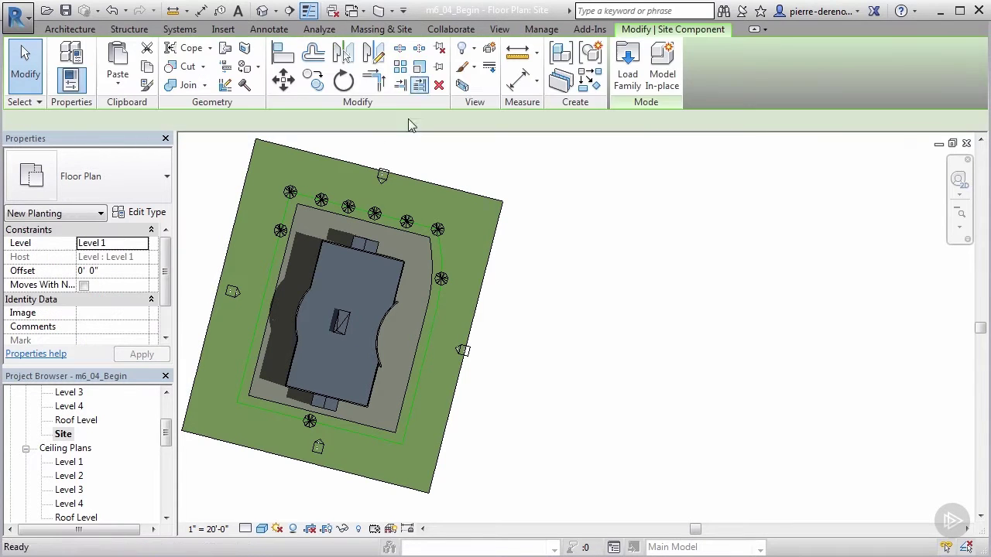
{"action": "left_click", "coordinate": [437, 309]}
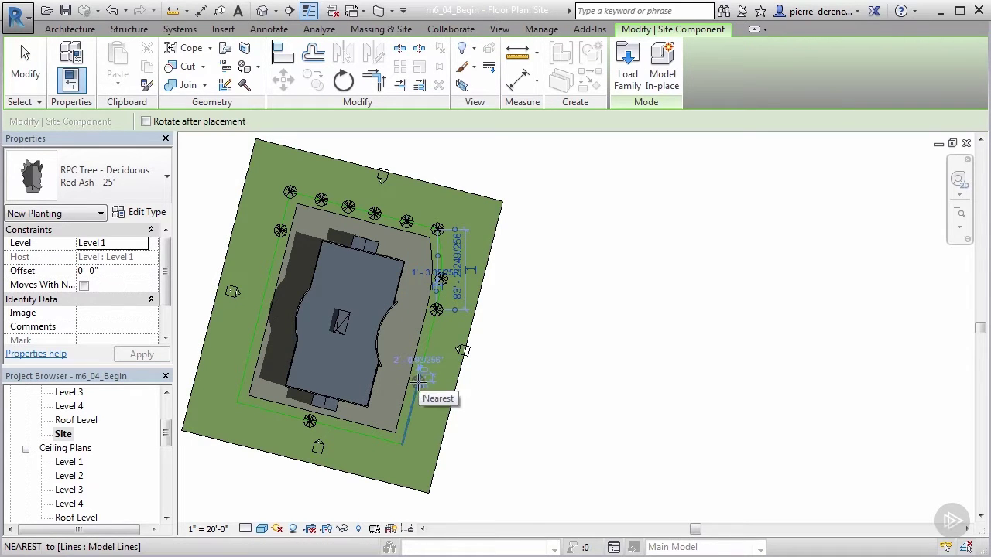
{"action": "left_click", "coordinate": [418, 378]}
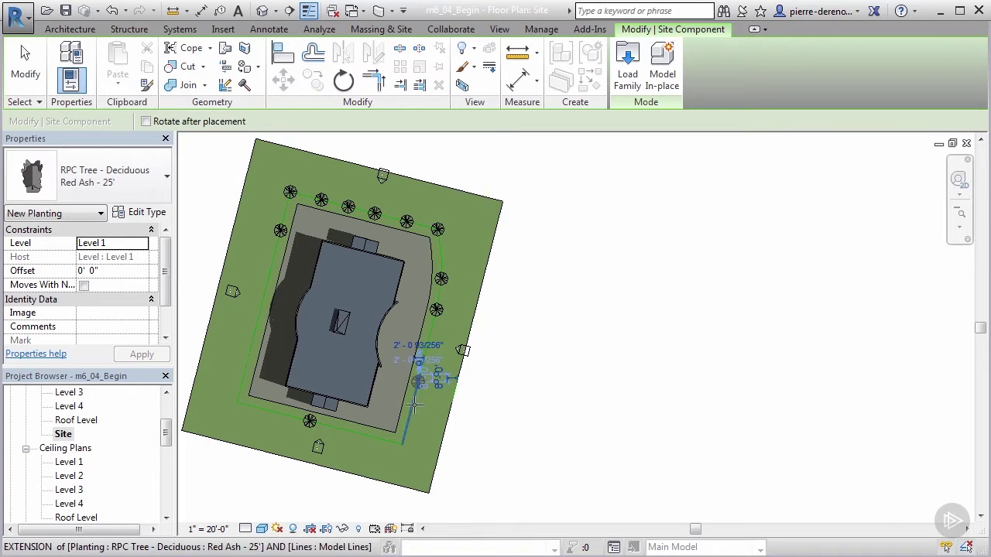
{"action": "left_click", "coordinate": [415, 396]}
{"action": "left_click", "coordinate": [25, 61]}
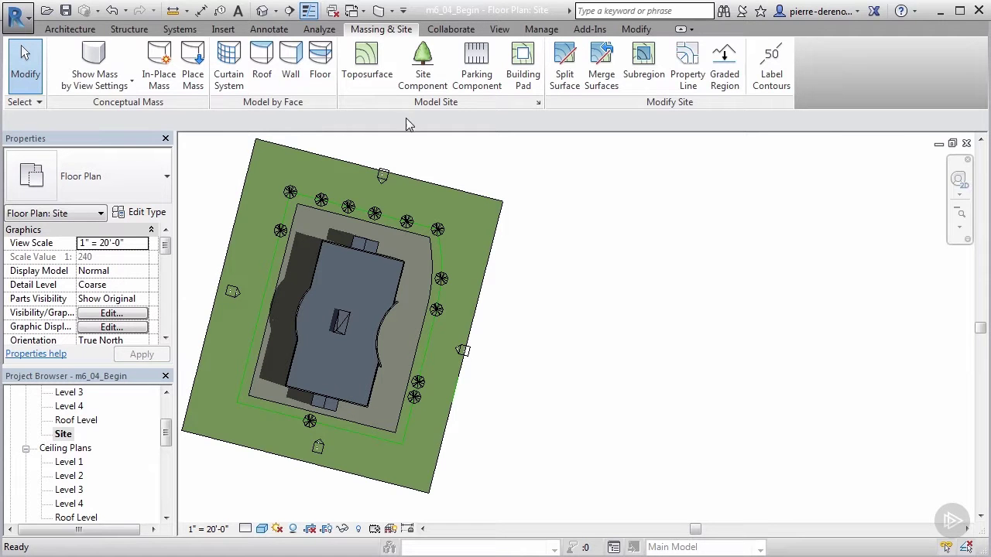
Step: Load the RPC Female family and place three Cynthia figures on the concrete just east of the curved wall's north end
{"action": "left_click", "coordinate": [423, 66]}
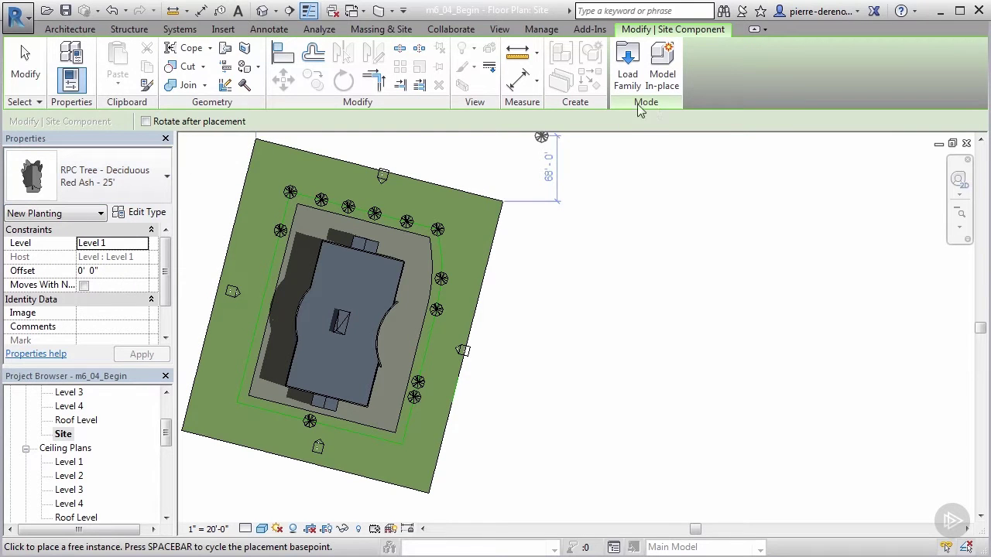
{"action": "left_click", "coordinate": [630, 68]}
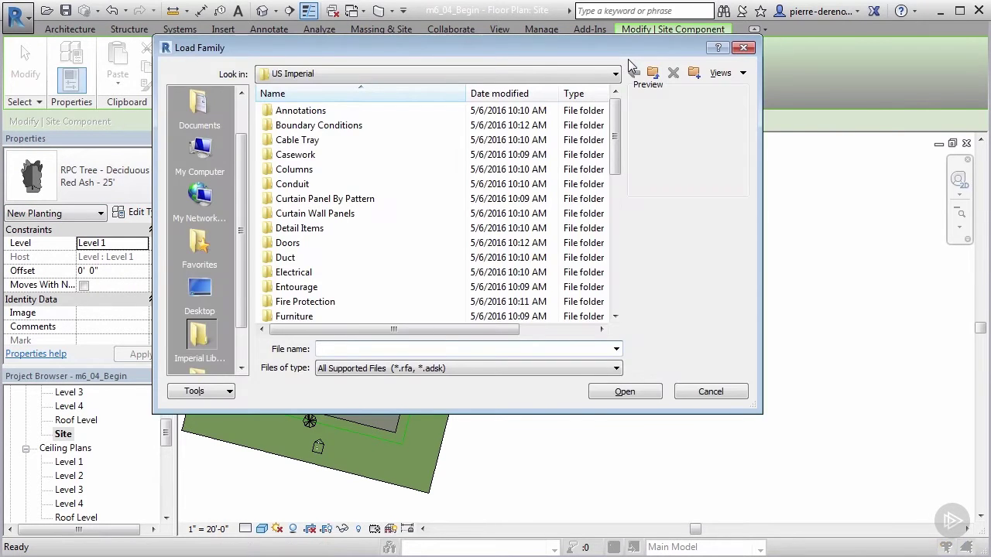
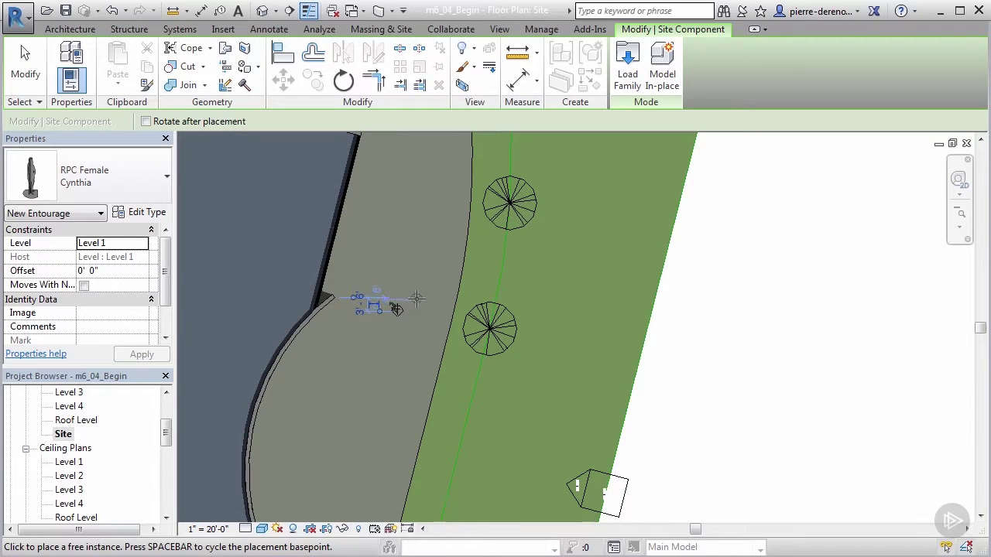
{"action": "left_click", "coordinate": [420, 316]}
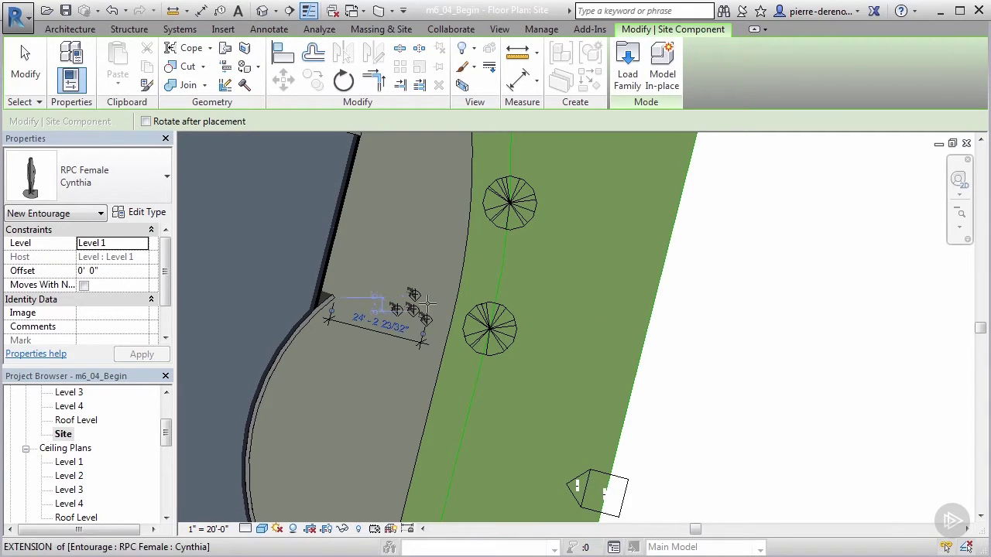
{"action": "left_click", "coordinate": [25, 70]}
{"action": "scroll", "coordinate": [490, 329], "scroll_direction": "up", "scroll_amount": 3}
{"action": "middle_click_drag", "start_coordinate": [490, 329], "coordinate": [503, 328]}
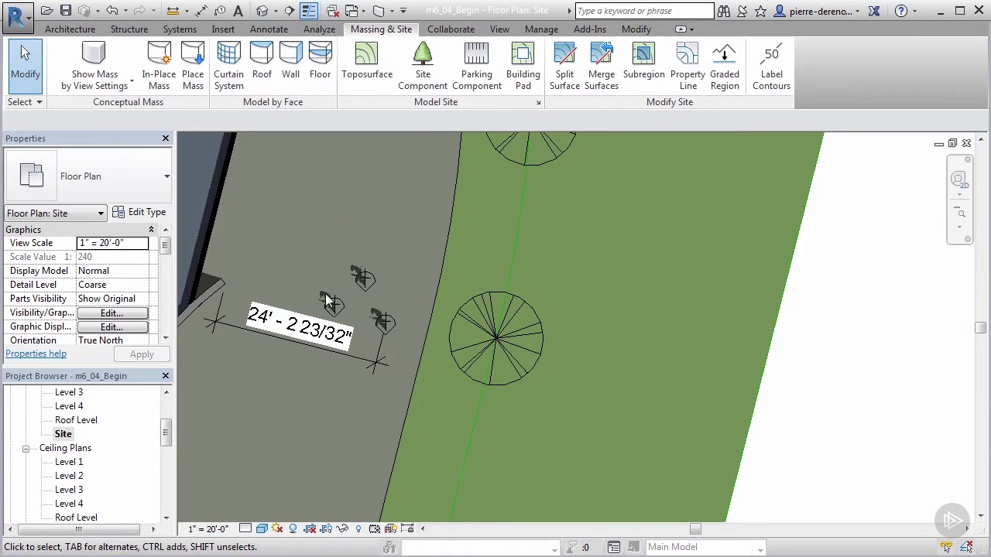
{"action": "left_click", "coordinate": [330, 301]}
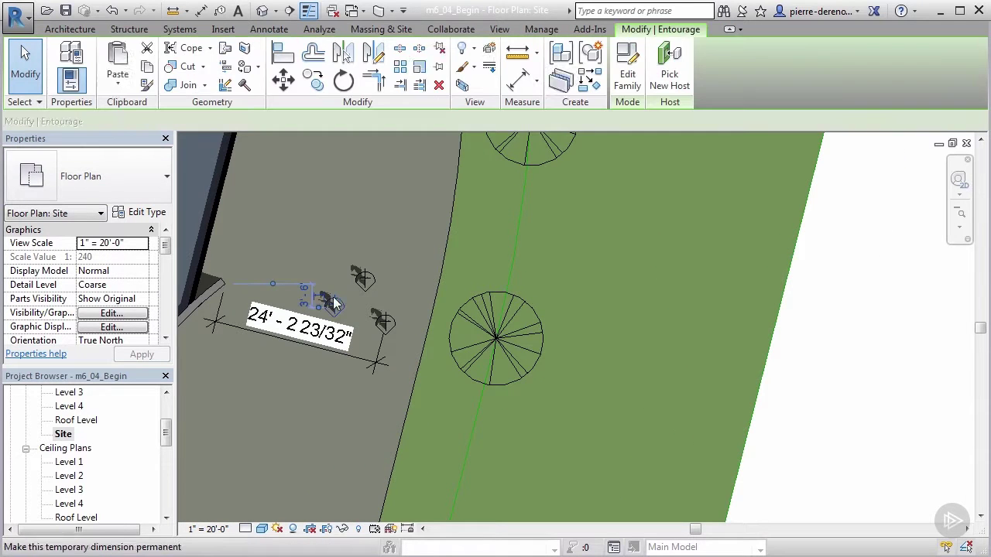
{"action": "left_click", "coordinate": [166, 176]}
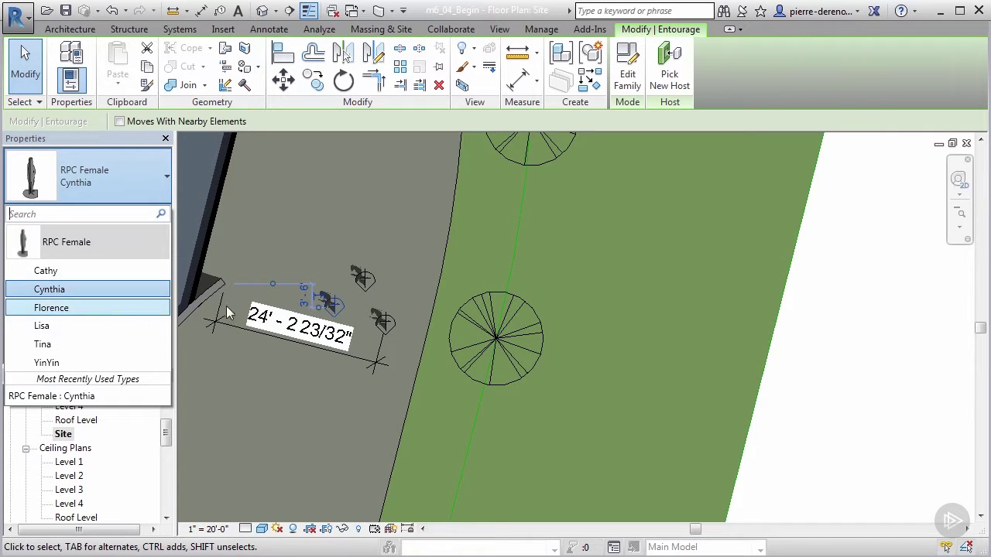
{"action": "left_click", "coordinate": [315, 212]}
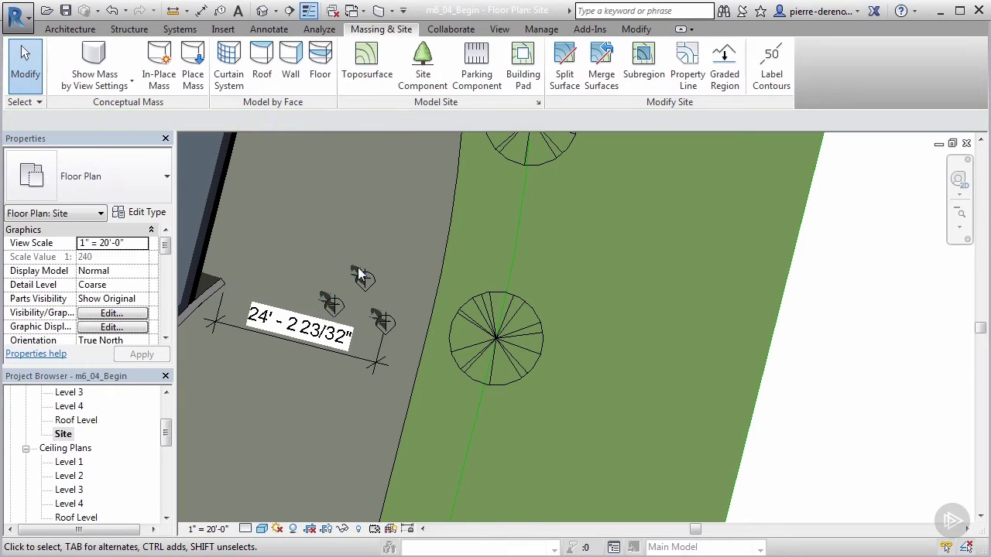
Step: Change the northernmost female figure to the Cathy type and the southeastern one to Florence
{"action": "left_click", "coordinate": [359, 274]}
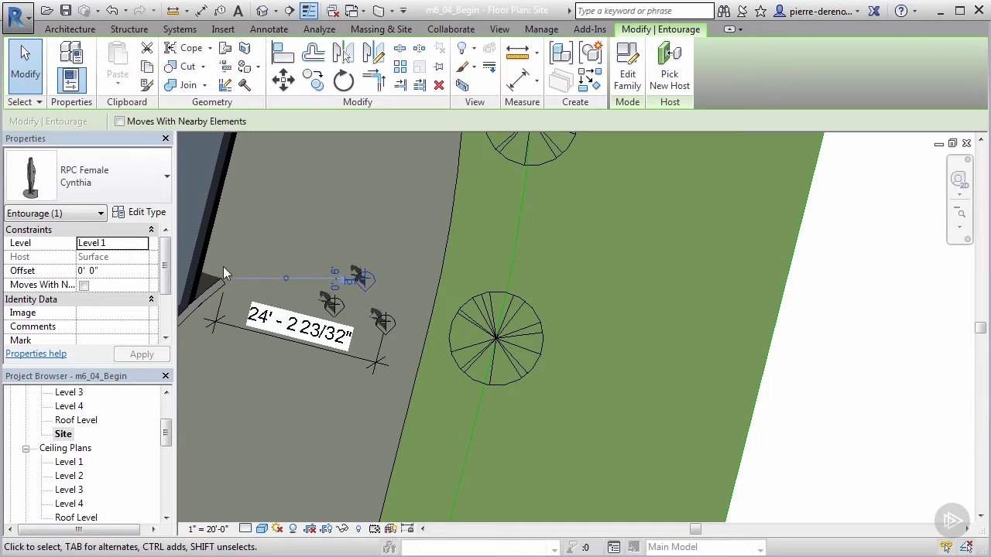
{"action": "left_click", "coordinate": [167, 176]}
{"action": "left_click", "coordinate": [64, 270]}
{"action": "left_click", "coordinate": [383, 322]}
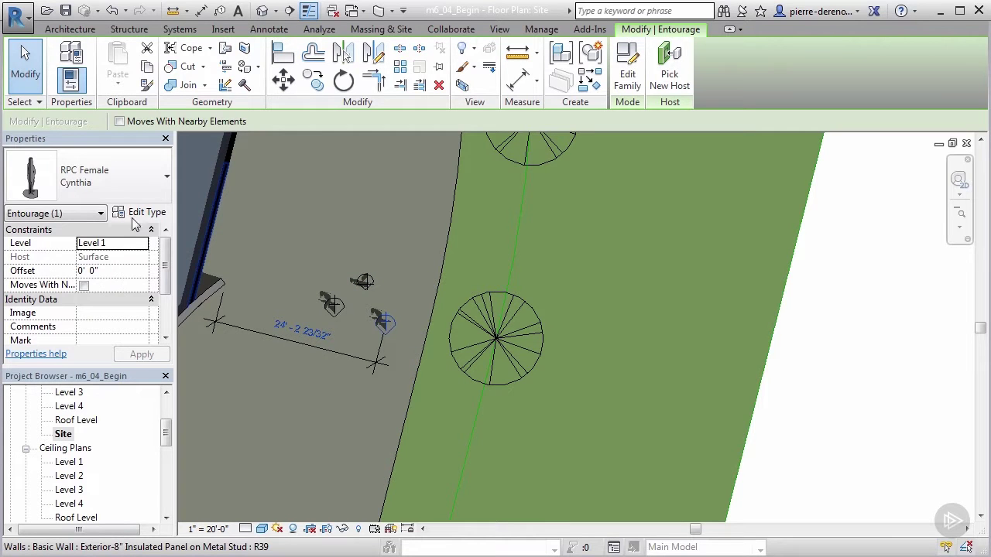
{"action": "left_click", "coordinate": [166, 178]}
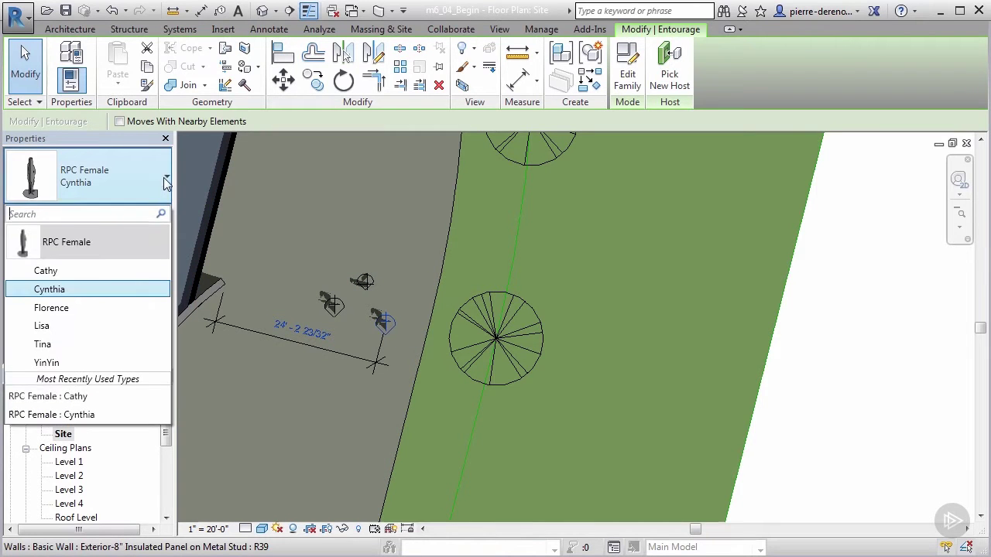
{"action": "left_click", "coordinate": [66, 310]}
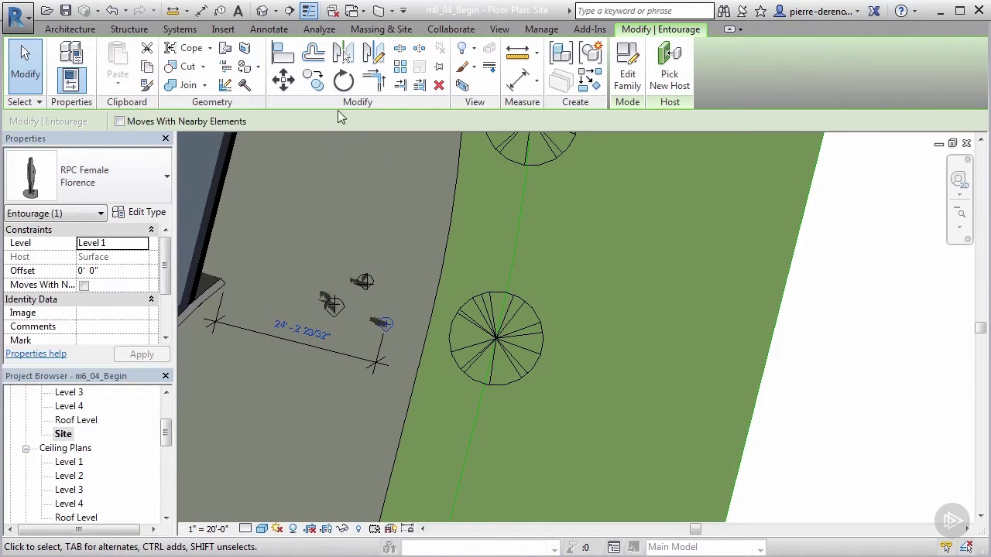
Step: Copy the Florence figure a short distance west and change the copy's type to YinYin
{"action": "left_click", "coordinate": [314, 80]}
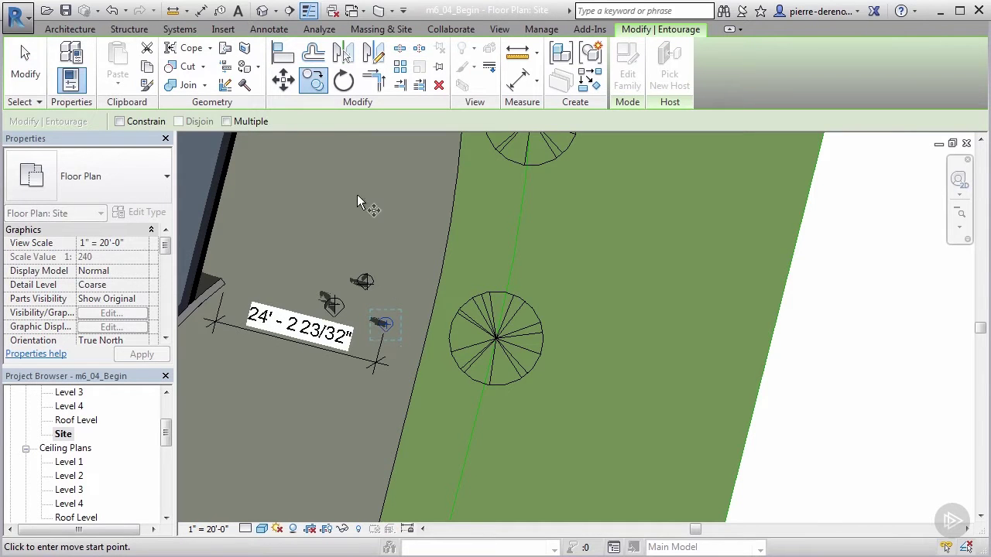
{"action": "left_click", "coordinate": [387, 331]}
{"action": "left_click", "coordinate": [358, 331]}
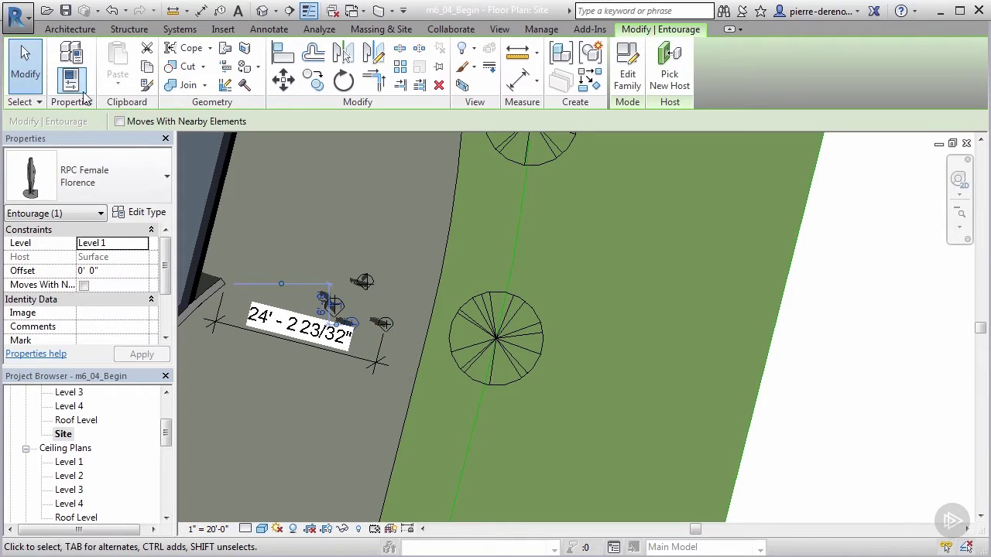
{"action": "key", "text": "Escape"}
{"action": "left_click", "coordinate": [355, 327]}
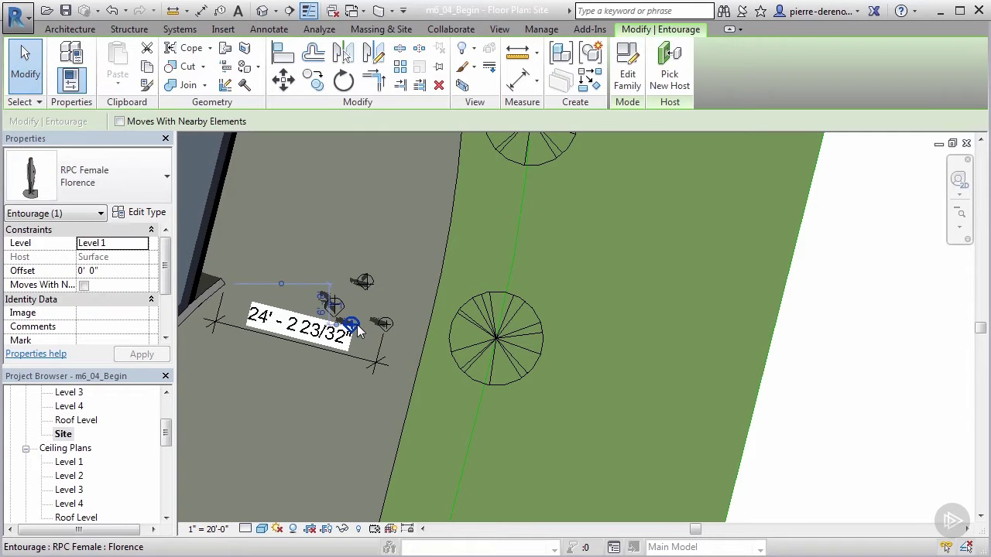
{"action": "left_click", "coordinate": [162, 188]}
{"action": "left_click", "coordinate": [47, 362]}
{"action": "key", "text": "Escape"}
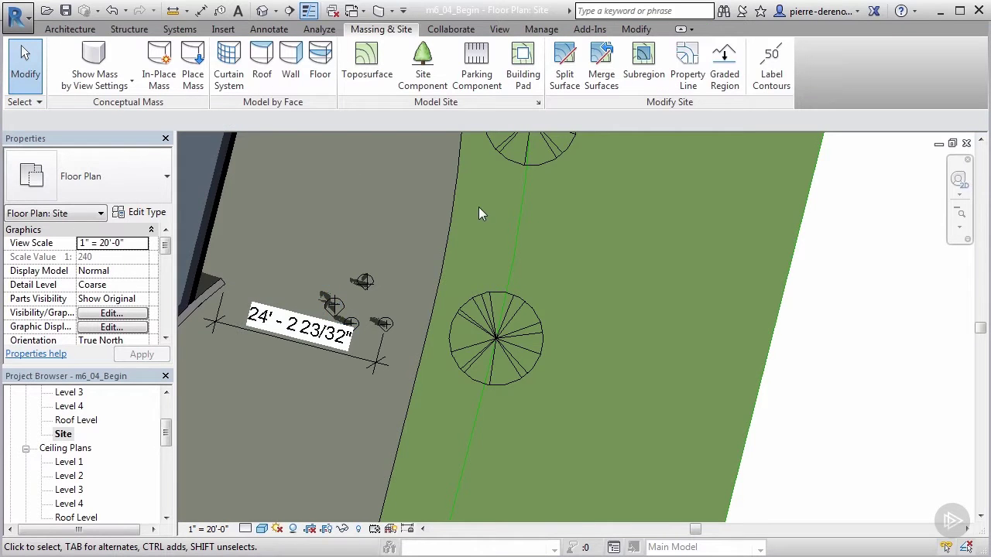
Step: Load the RPC Male family from the Entourage folder as a site component
{"action": "scroll", "coordinate": [392, 208], "scroll_direction": "down", "scroll_amount": 5}
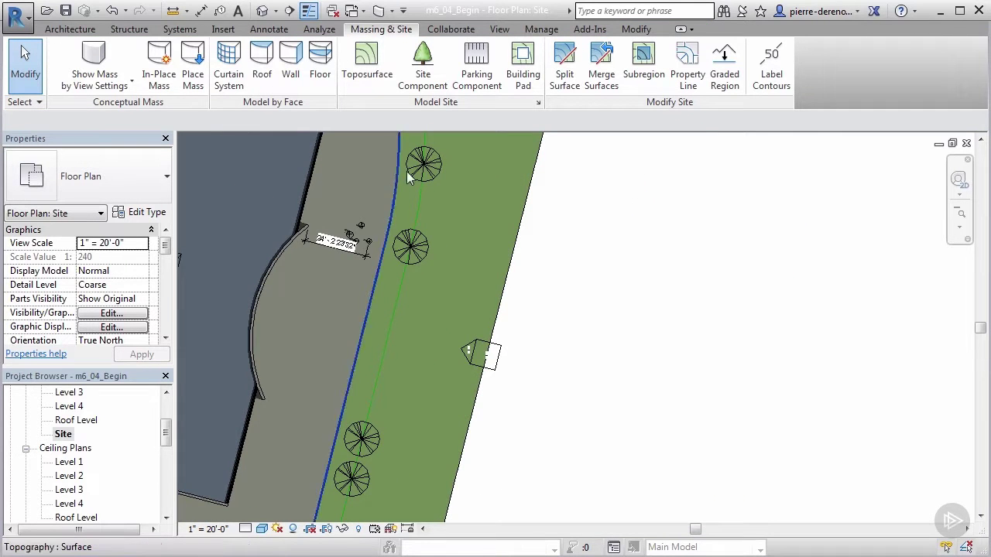
{"action": "left_click", "coordinate": [426, 74]}
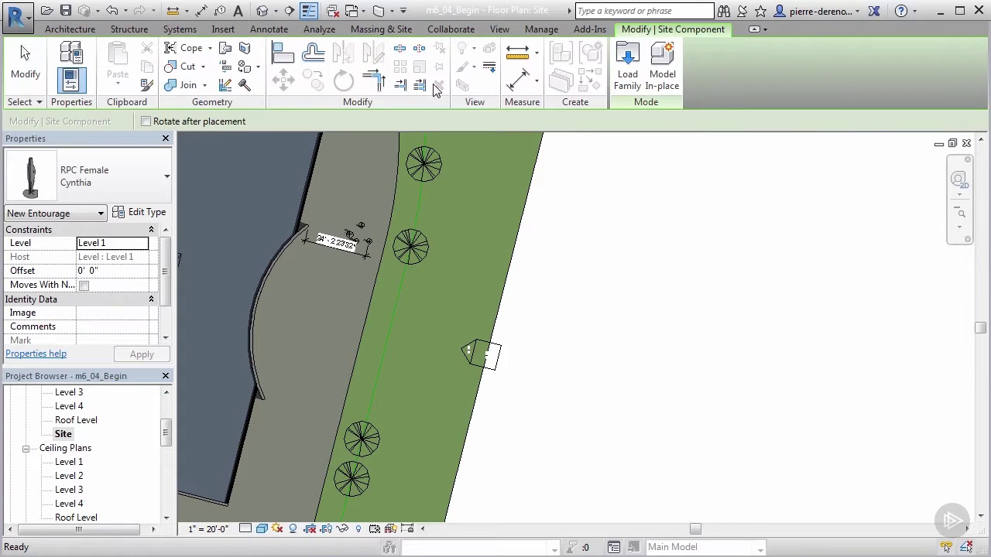
{"action": "left_click", "coordinate": [627, 70]}
{"action": "scroll", "coordinate": [616, 146], "scroll_direction": "down", "scroll_amount": 1}
{"action": "left_click_drag", "start_coordinate": [616, 146], "coordinate": [616, 159]}
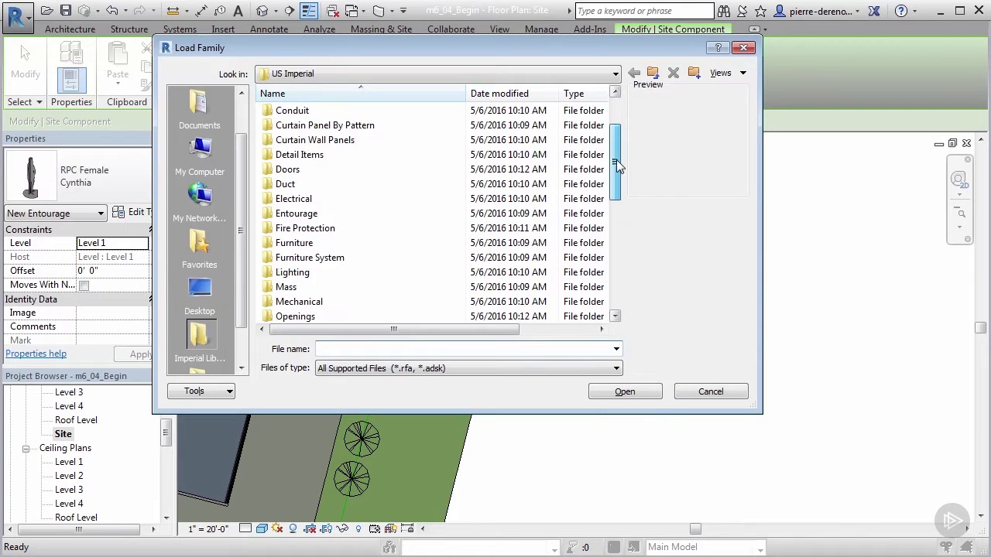
{"action": "double_click", "coordinate": [316, 216]}
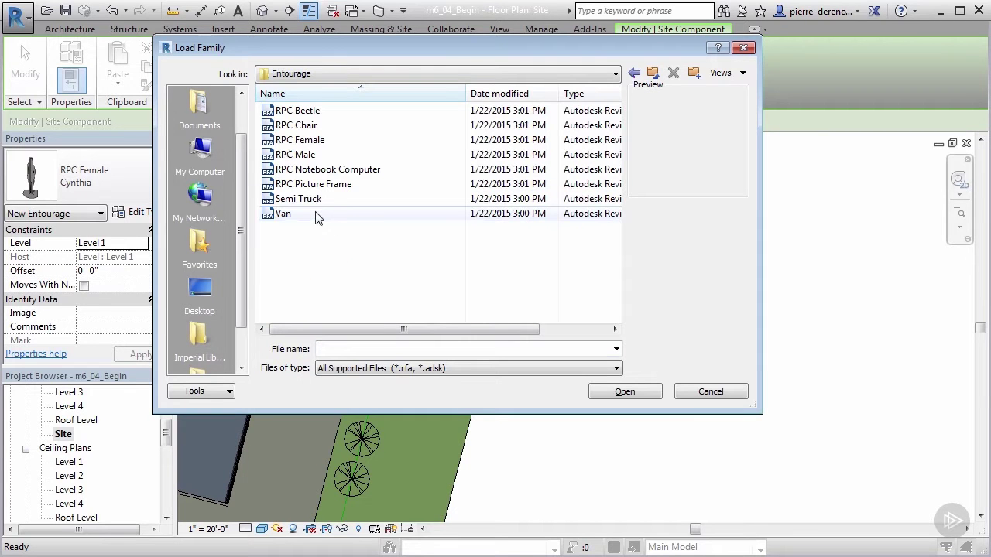
{"action": "left_click", "coordinate": [306, 156]}
{"action": "left_click", "coordinate": [596, 391]}
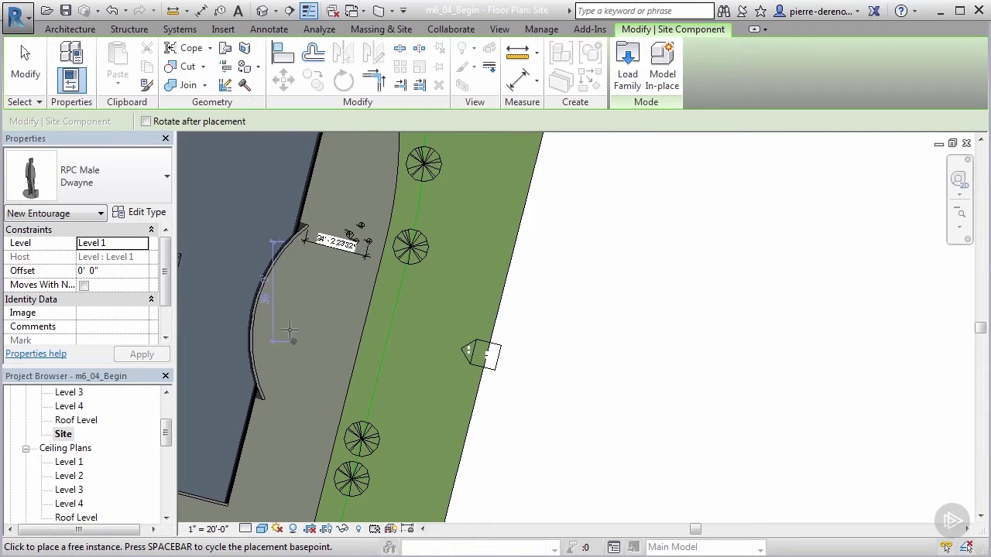
Step: Place four RPC Male Dwayne figures in a tight group on the concrete beside the building's curved east wall
{"action": "scroll", "coordinate": [247, 310], "scroll_direction": "up", "scroll_amount": 4}
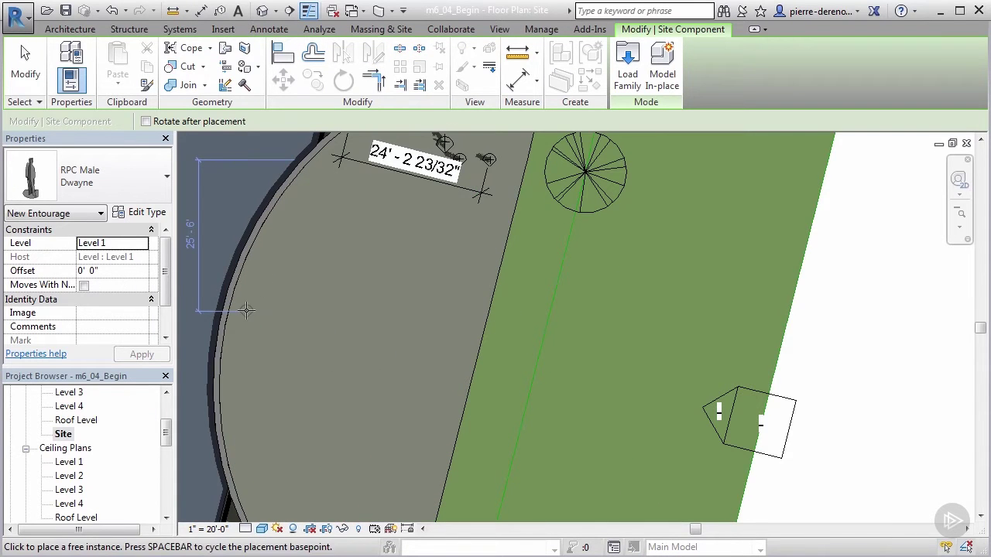
{"action": "scroll", "coordinate": [246, 310], "scroll_direction": "up", "scroll_amount": 2}
{"action": "left_click", "coordinate": [245, 318]}
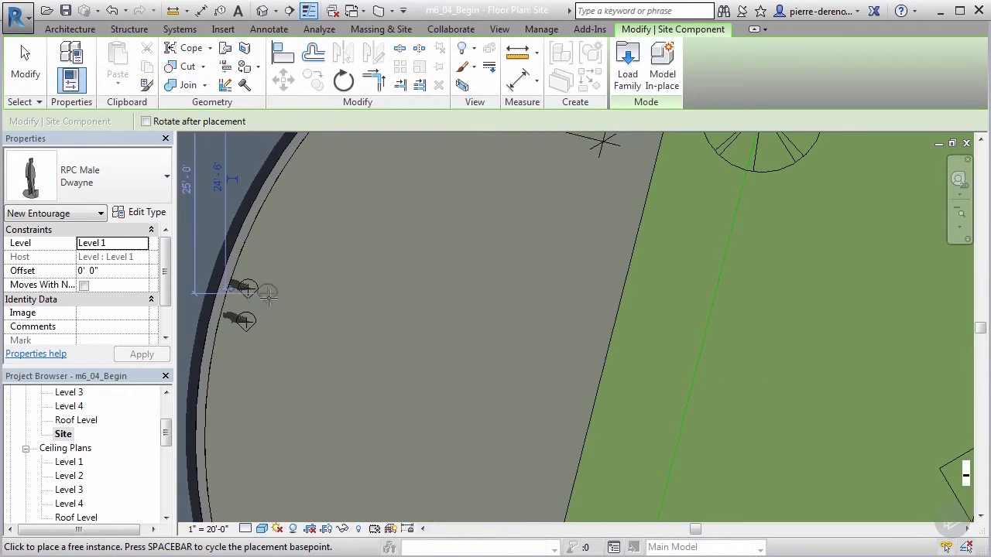
{"action": "left_click", "coordinate": [270, 310]}
{"action": "left_click", "coordinate": [279, 271]}
{"action": "key", "text": "Escape"}
{"action": "key", "text": "Escape"}
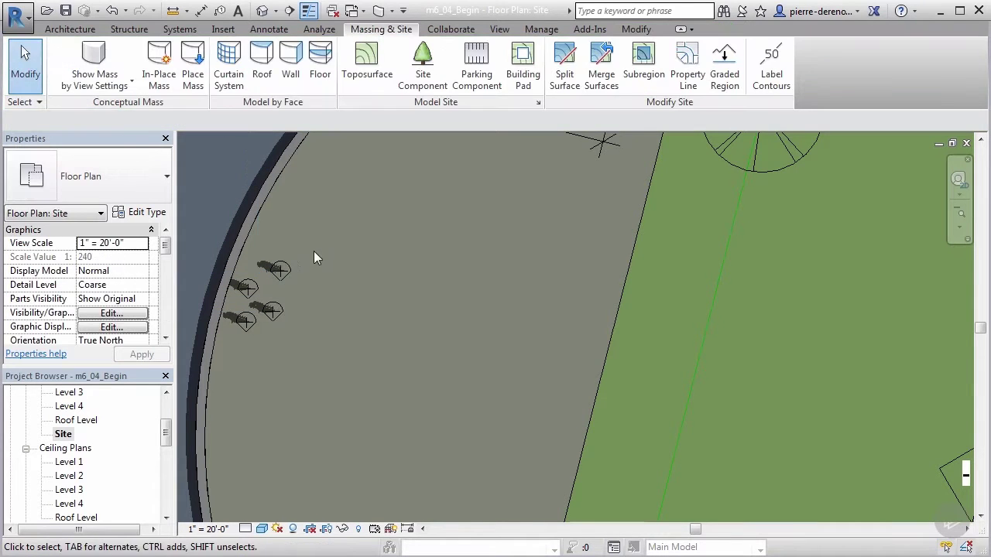
Step: Change the northernmost male figure to the Alex type and the figure just southwest of it to Jay
{"action": "left_click", "coordinate": [276, 270]}
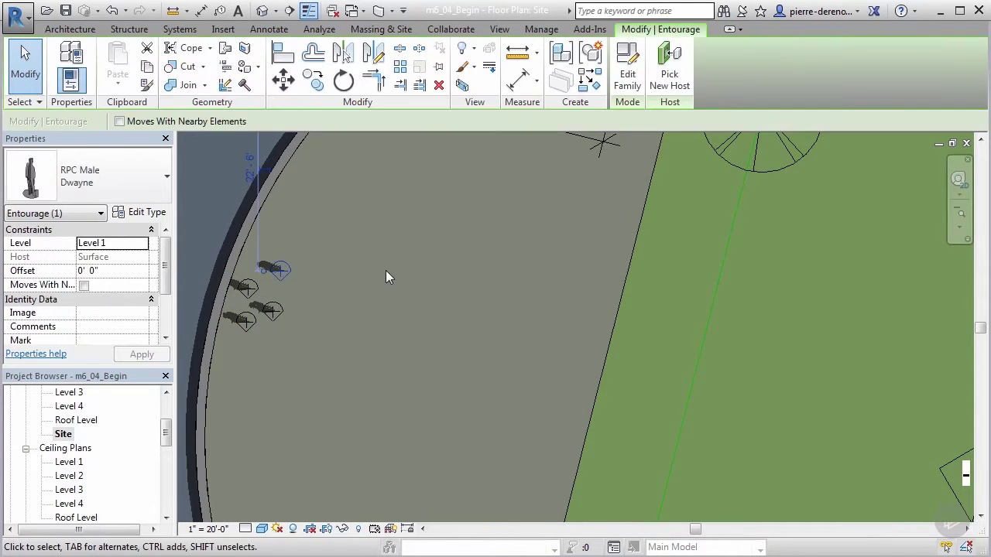
{"action": "left_click", "coordinate": [166, 177]}
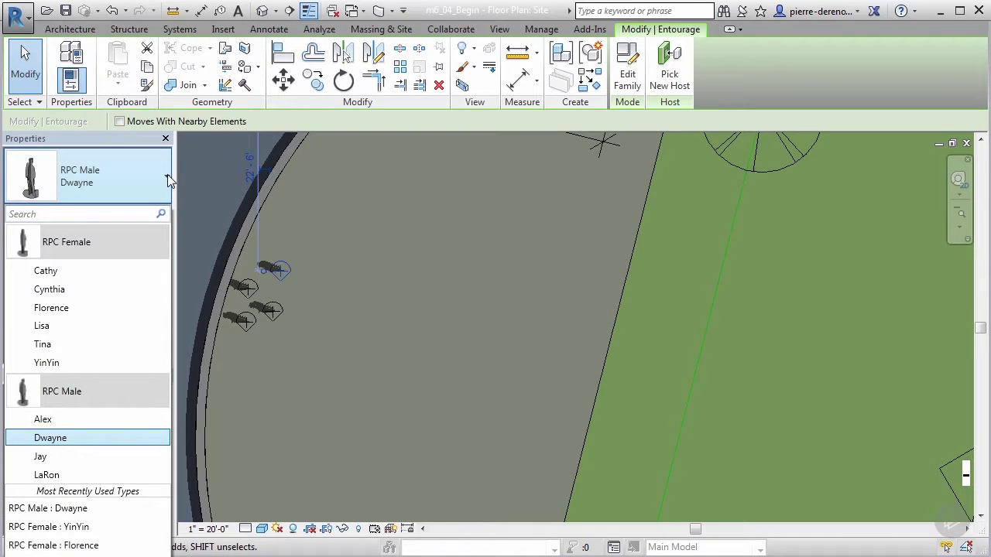
{"action": "left_click", "coordinate": [89, 419]}
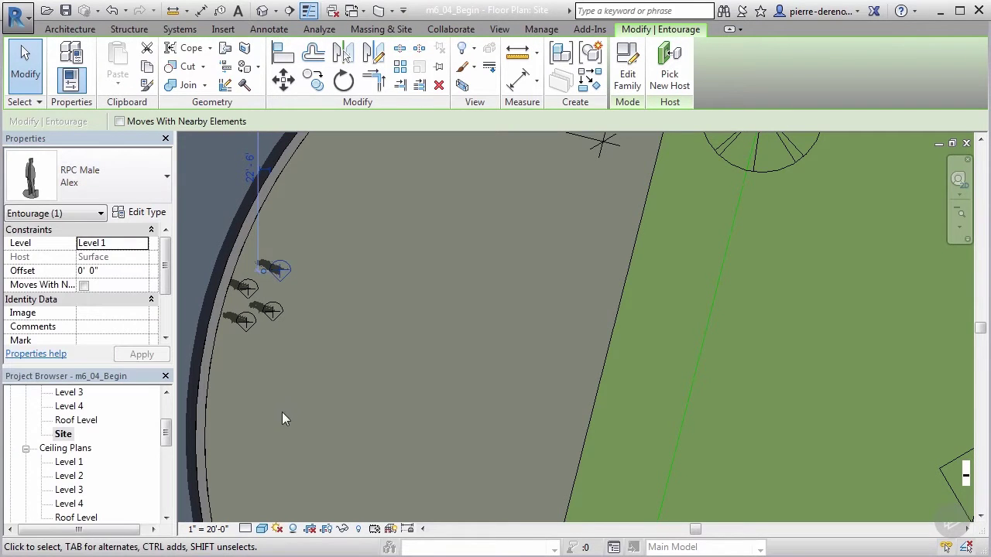
{"action": "left_click", "coordinate": [271, 310]}
{"action": "left_click", "coordinate": [249, 288]}
{"action": "left_click", "coordinate": [167, 177]}
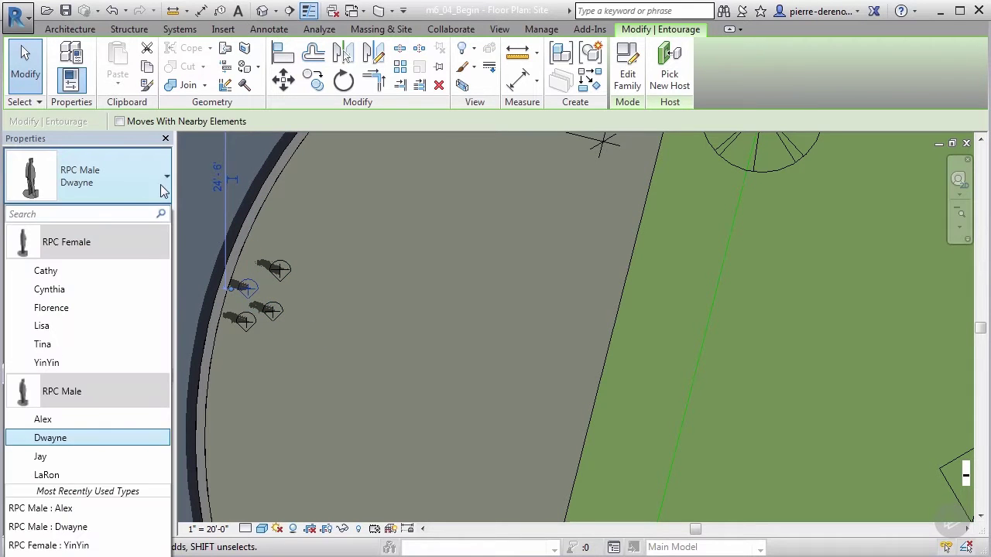
{"action": "left_click", "coordinate": [78, 457]}
{"action": "left_click", "coordinate": [247, 384]}
Step: Switch the southernmost male figure in the group to a different RPC Male type
{"action": "left_click", "coordinate": [244, 325]}
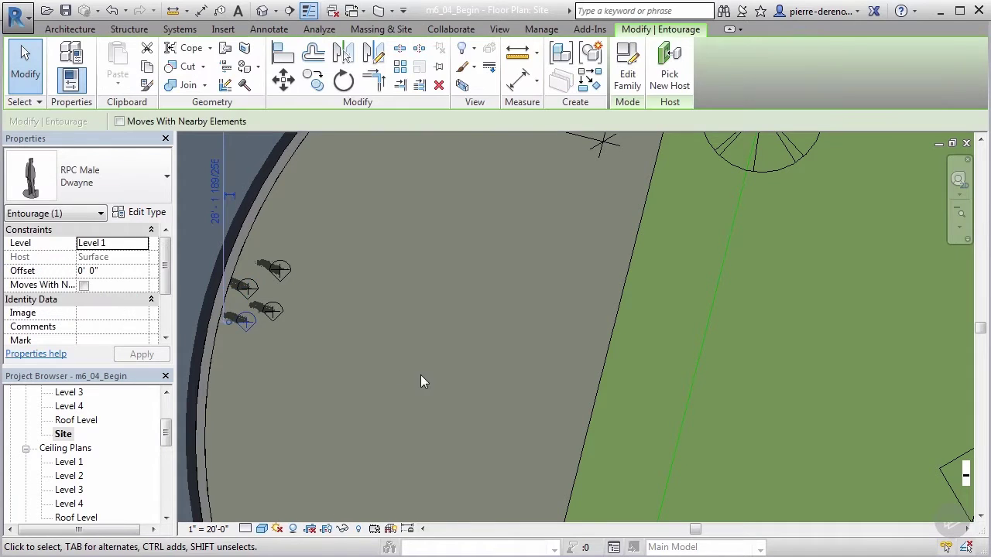
{"action": "left_click", "coordinate": [167, 178]}
{"action": "scroll", "coordinate": [108, 442], "scroll_direction": "down", "scroll_amount": 1}
{"action": "left_click", "coordinate": [67, 466]}
{"action": "left_click", "coordinate": [446, 327]}
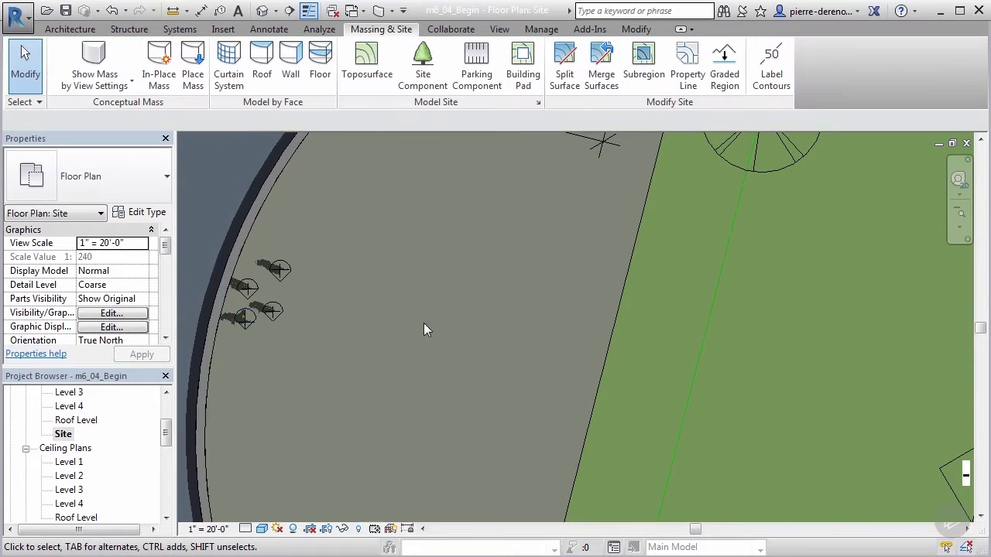
Step: Open the South East Perspective 3D view and examine the trees and people beside the building
{"action": "scroll", "coordinate": [290, 362], "scroll_direction": "down", "scroll_amount": 2}
{"action": "scroll", "coordinate": [290, 361], "scroll_direction": "down", "scroll_amount": 4}
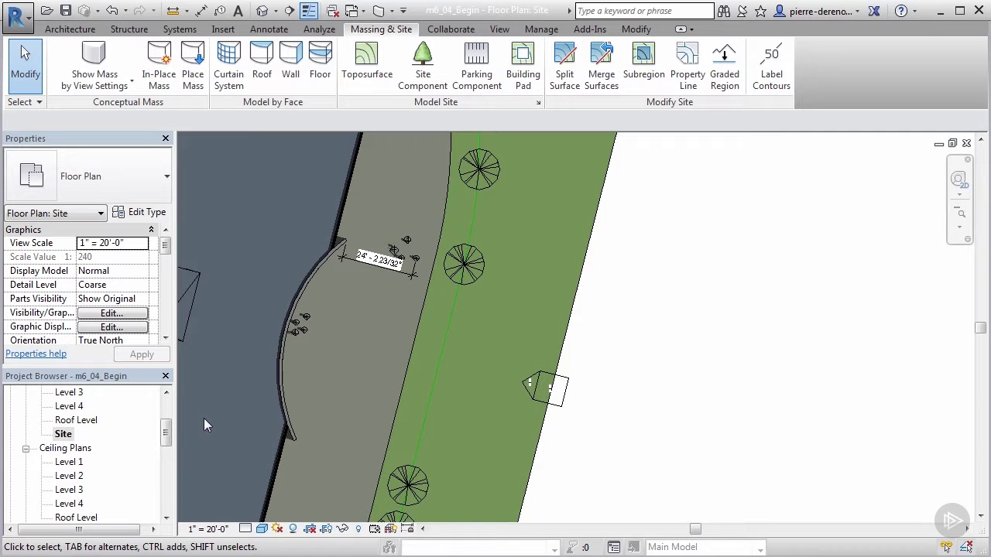
{"action": "left_click_drag", "start_coordinate": [164, 434], "coordinate": [165, 457]}
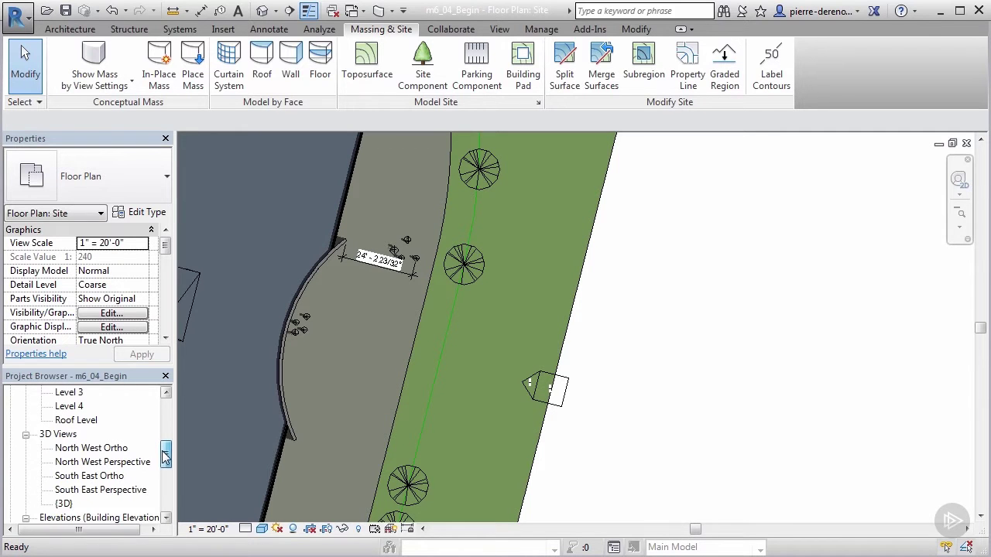
{"action": "double_click", "coordinate": [112, 490]}
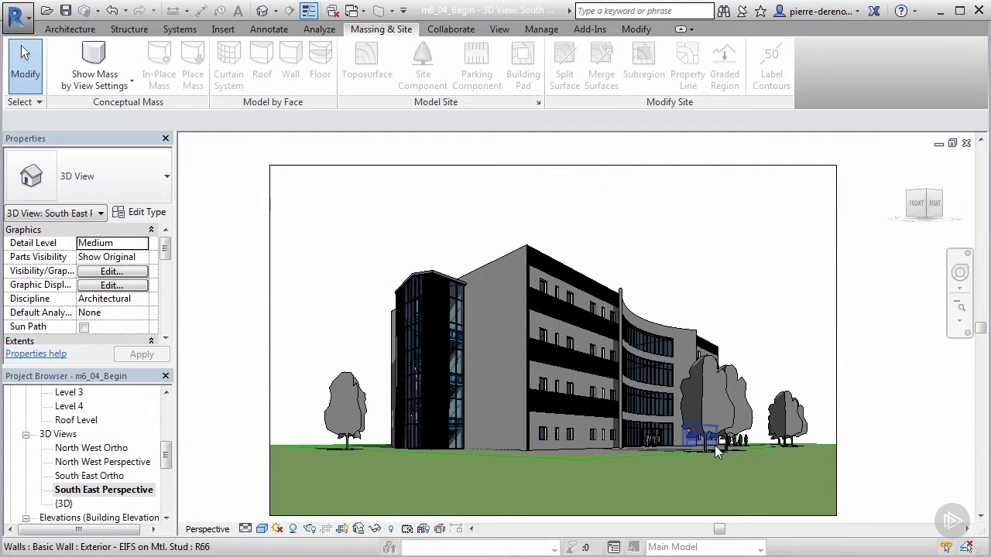
{"action": "scroll", "coordinate": [716, 453], "scroll_direction": "up", "scroll_amount": 2}
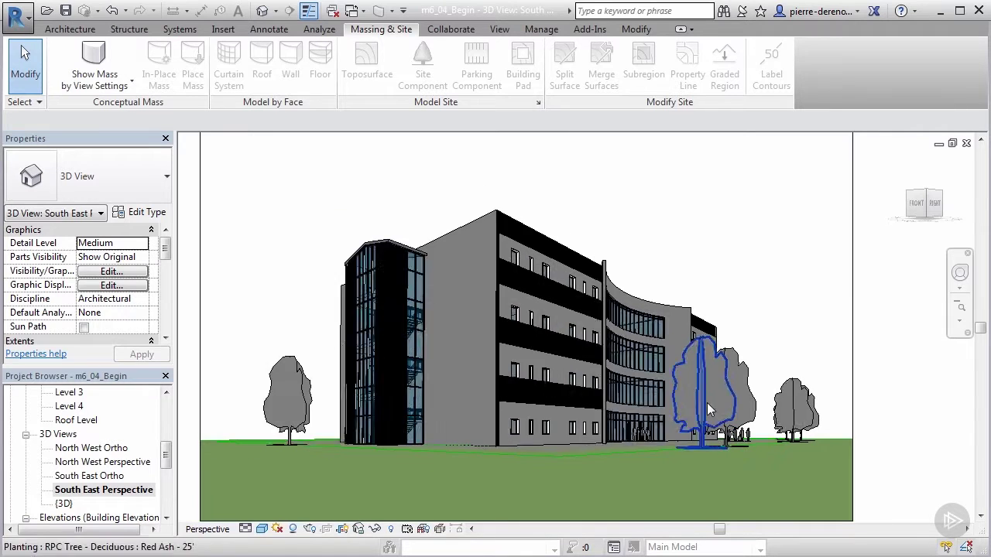
{"action": "scroll", "coordinate": [706, 410], "scroll_direction": "down", "scroll_amount": 2}
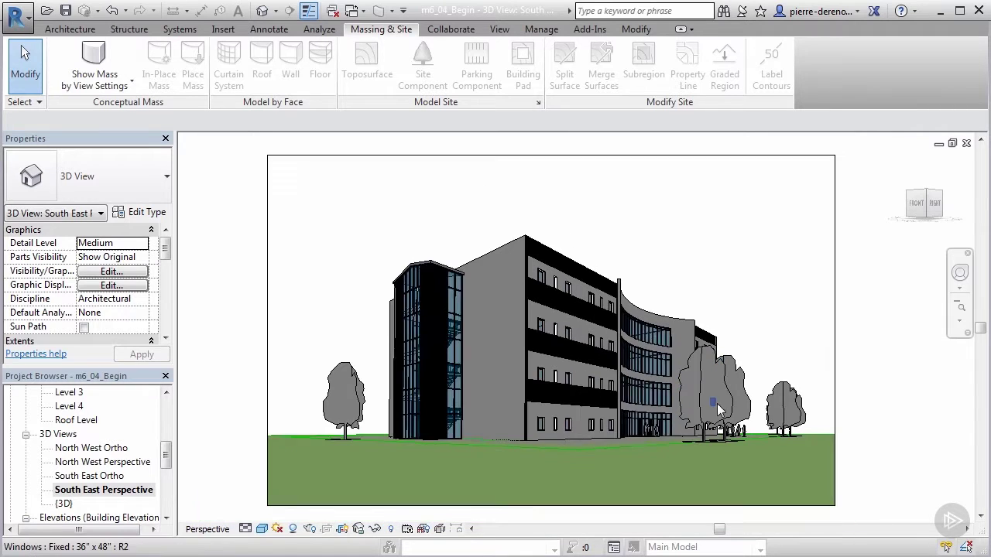
Step: Set the perspective view's visual style to Realistic and inspect the trees and people up close
{"action": "left_click", "coordinate": [262, 530]}
{"action": "left_click", "coordinate": [280, 497]}
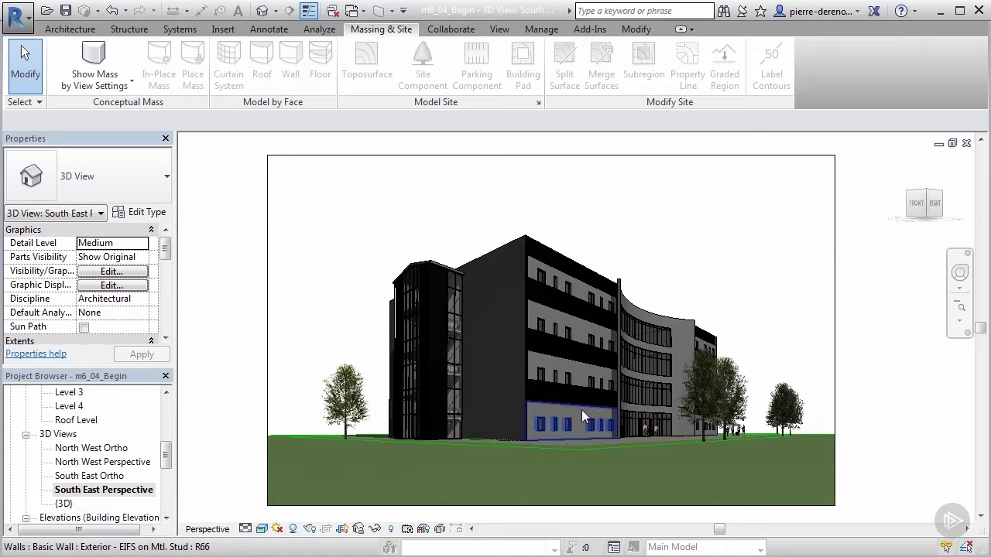
{"action": "scroll", "coordinate": [631, 441], "scroll_direction": "up", "scroll_amount": 3}
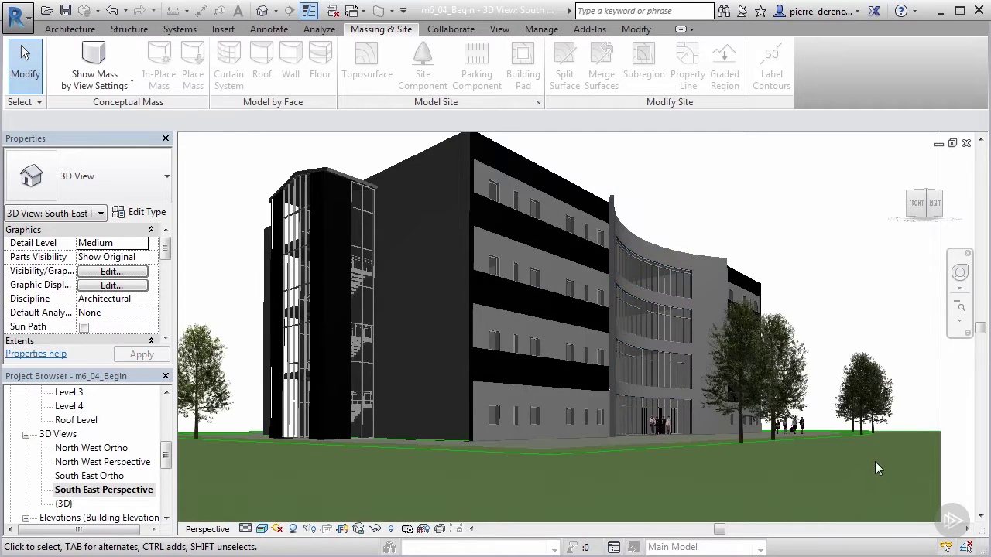